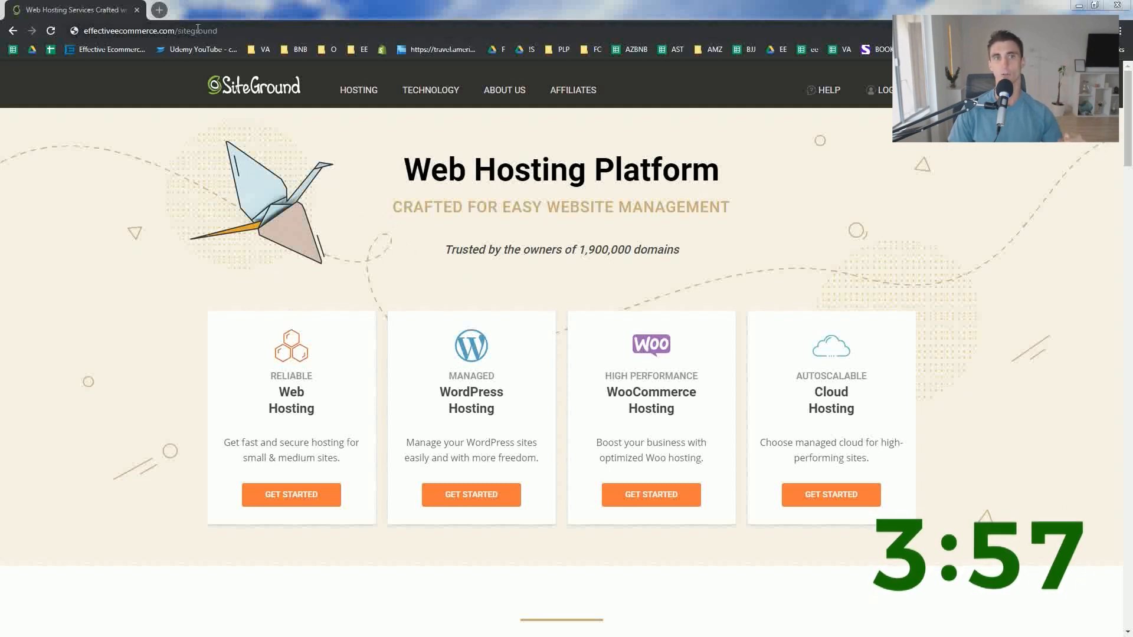
Open the managed WordPress hosting plans and choose the GoGeek plan after comparing how many websites each plan allows
{"action": "left_click", "coordinate": [479, 502]}
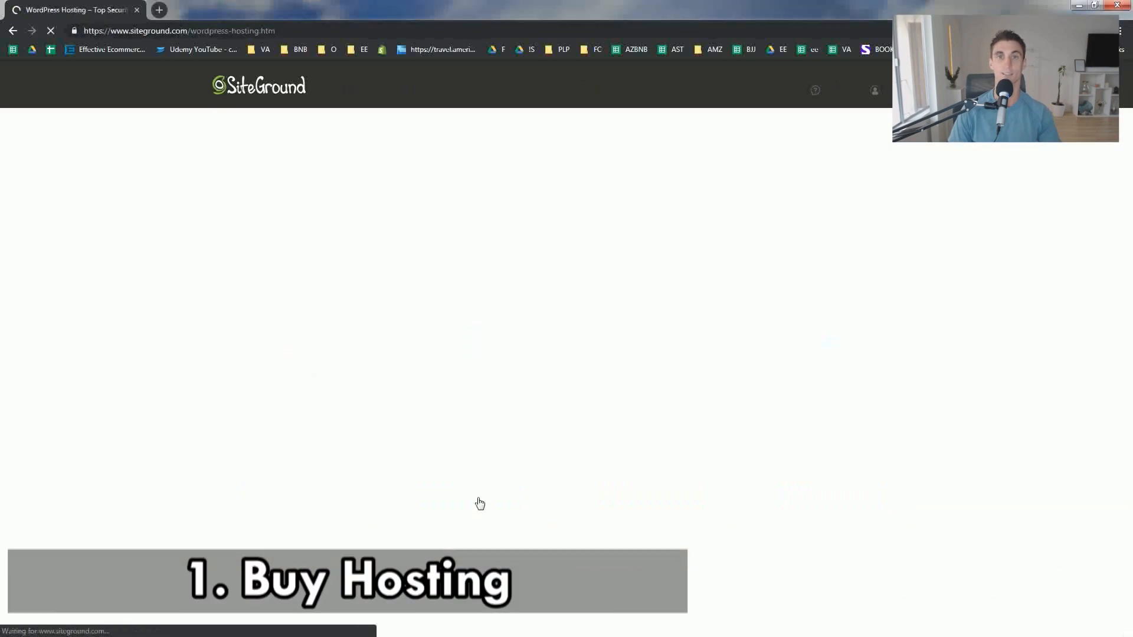
{"action": "scroll", "coordinate": [439, 288], "scroll_direction": "down", "scroll_amount": 3}
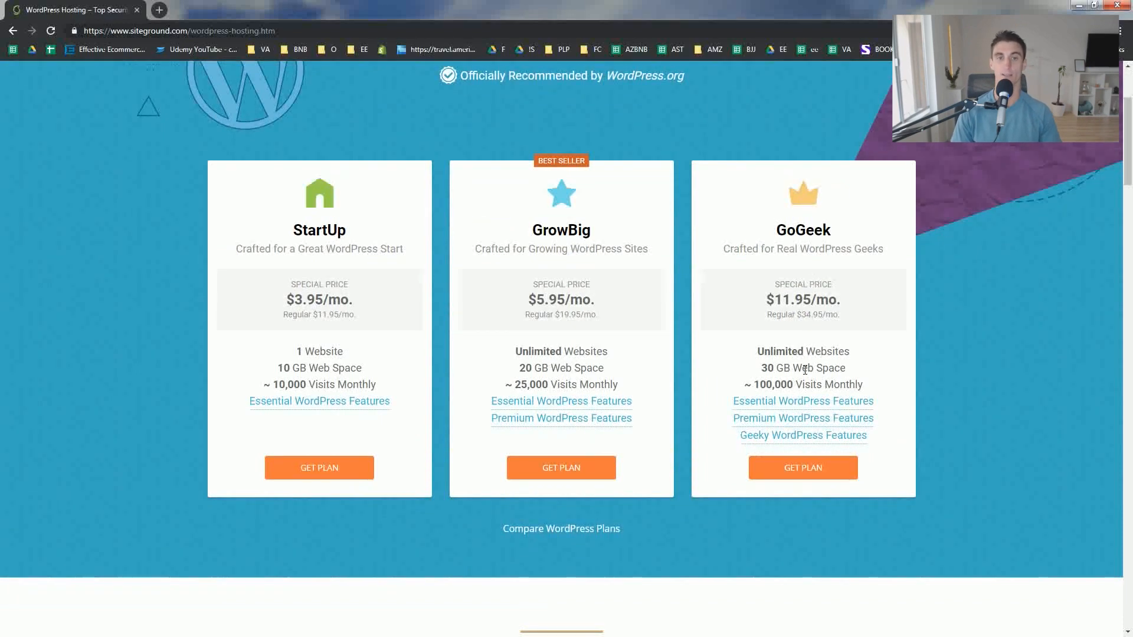
{"action": "triple_click", "coordinate": [319, 348]}
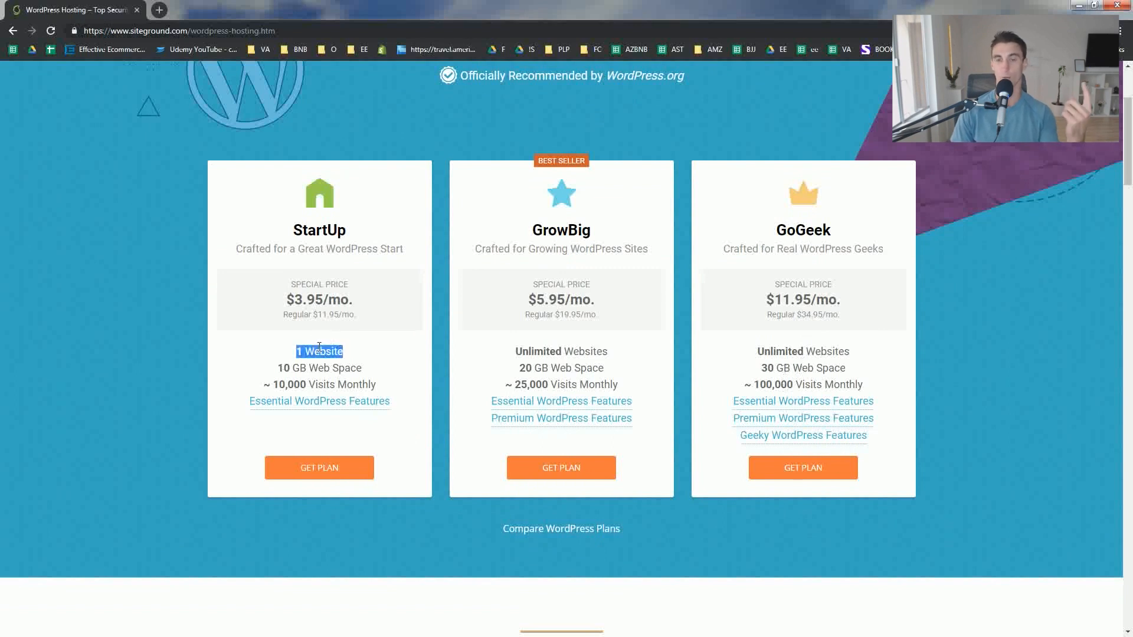
{"action": "left_click", "coordinate": [518, 351]}
{"action": "double_click", "coordinate": [518, 351]}
{"action": "triple_click", "coordinate": [817, 348]}
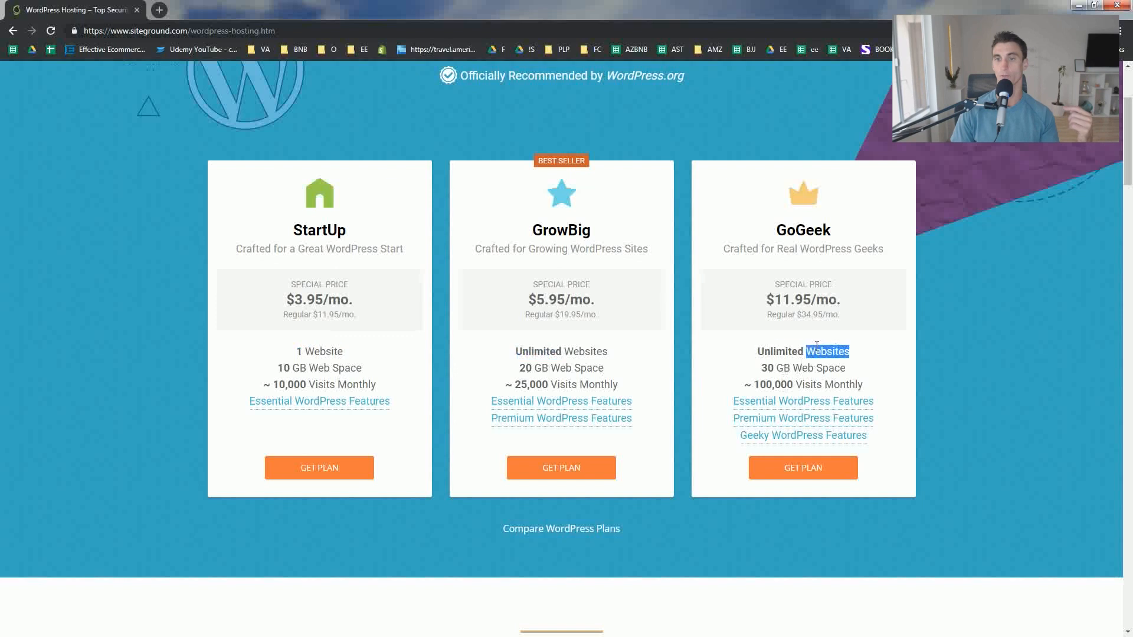
{"action": "left_click", "coordinate": [809, 469]}
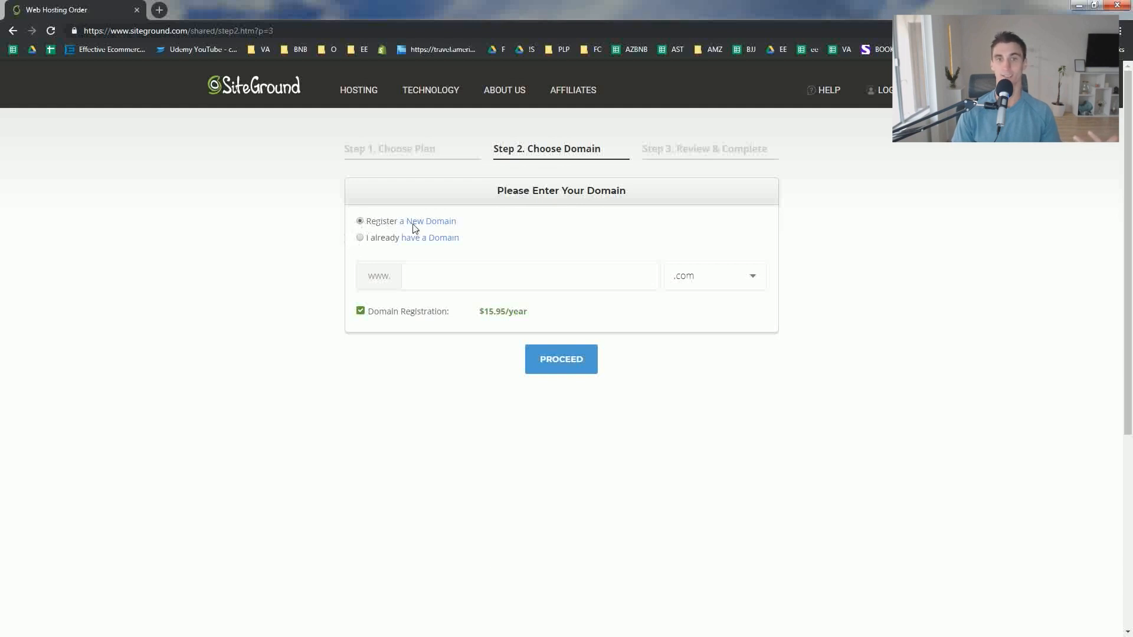
Use the already owned domain performancenutbutter.com for the hosting order and proceed to the review stage
{"action": "left_click", "coordinate": [361, 238]}
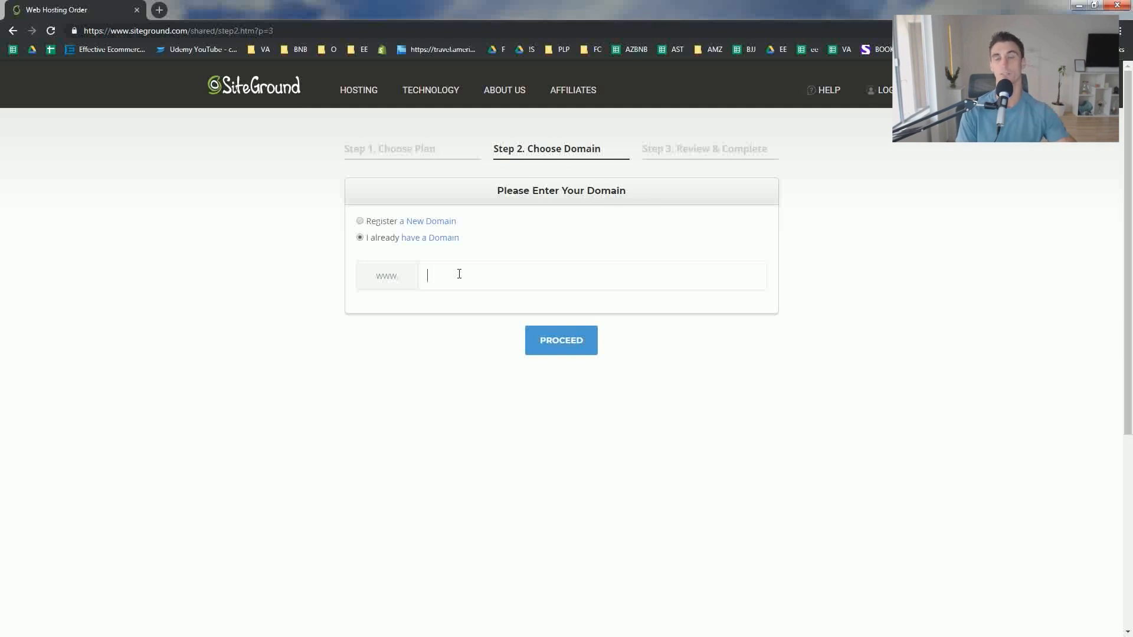
{"action": "type", "text": "performancenutbutter.com"}
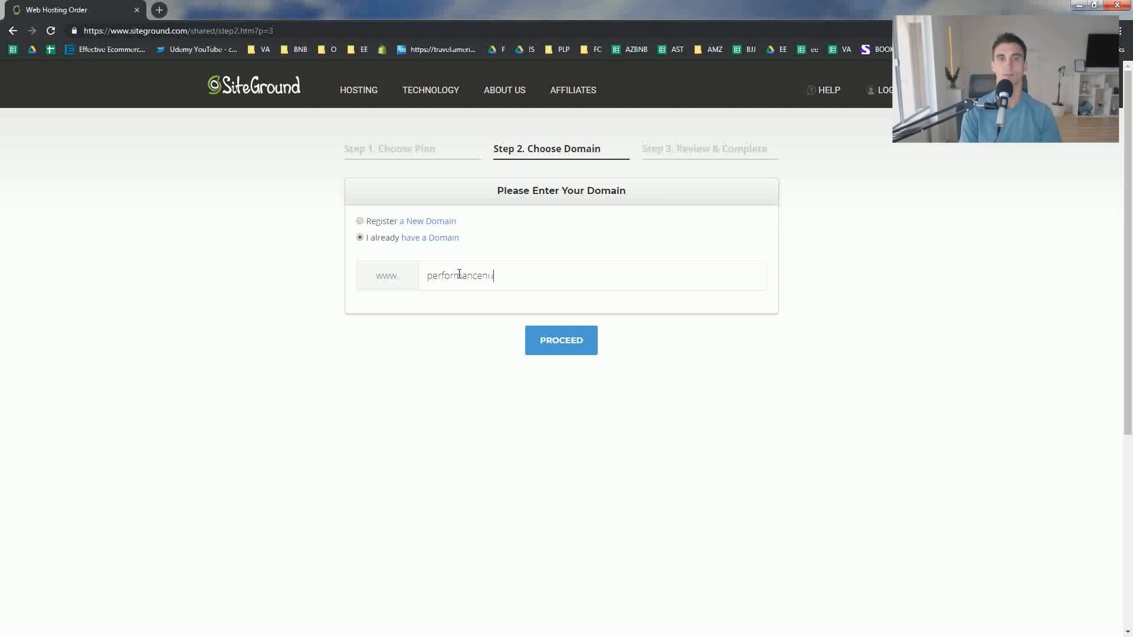
{"action": "left_click", "coordinate": [577, 348]}
Set the hosting period to 36 months in the order's purchase information and review the extra services
{"action": "left_click", "coordinate": [506, 272]}
{"action": "scroll", "coordinate": [500, 427], "scroll_direction": "down", "scroll_amount": 8}
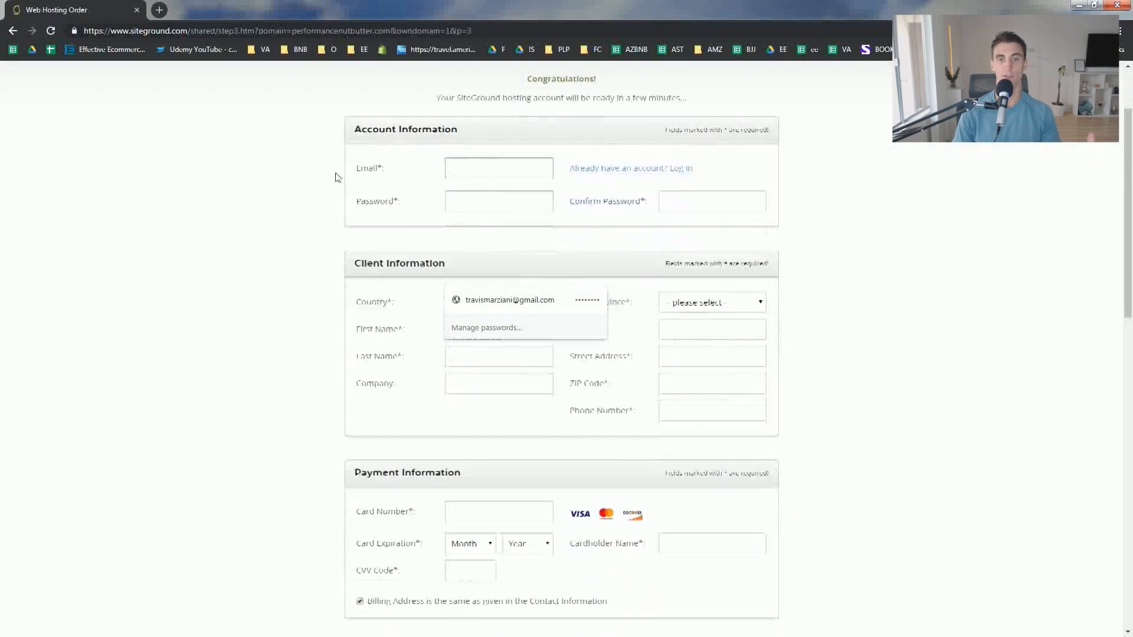
{"action": "scroll", "coordinate": [574, 261], "scroll_direction": "down", "scroll_amount": 5}
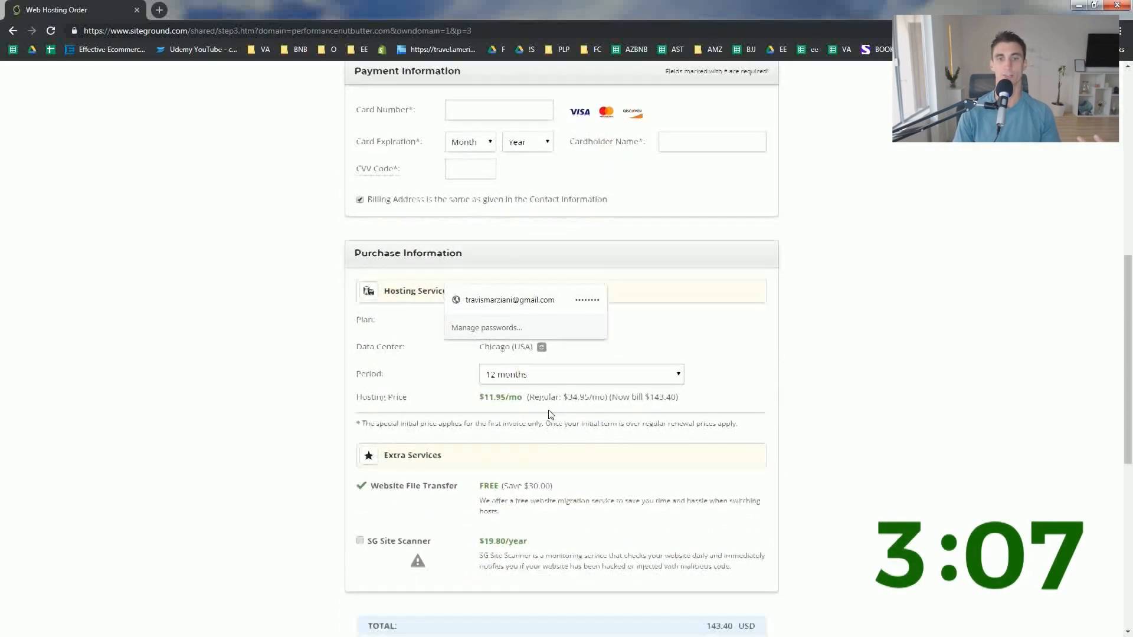
{"action": "triple_click", "coordinate": [693, 237]}
{"action": "scroll", "coordinate": [693, 238], "scroll_direction": "up", "scroll_amount": 2}
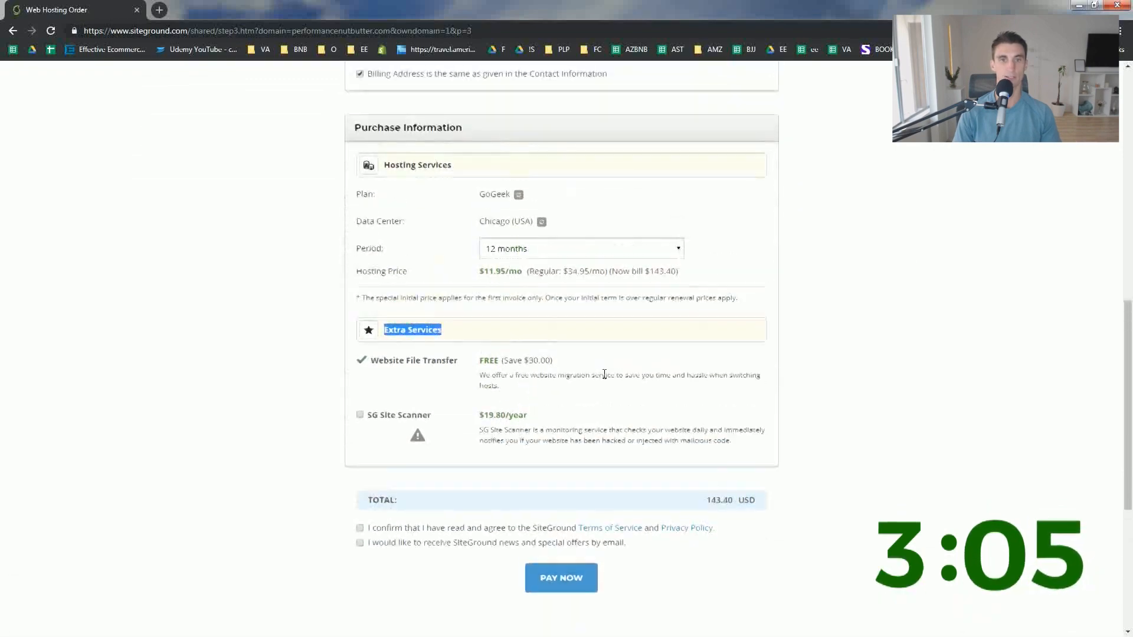
{"action": "left_click", "coordinate": [581, 265]}
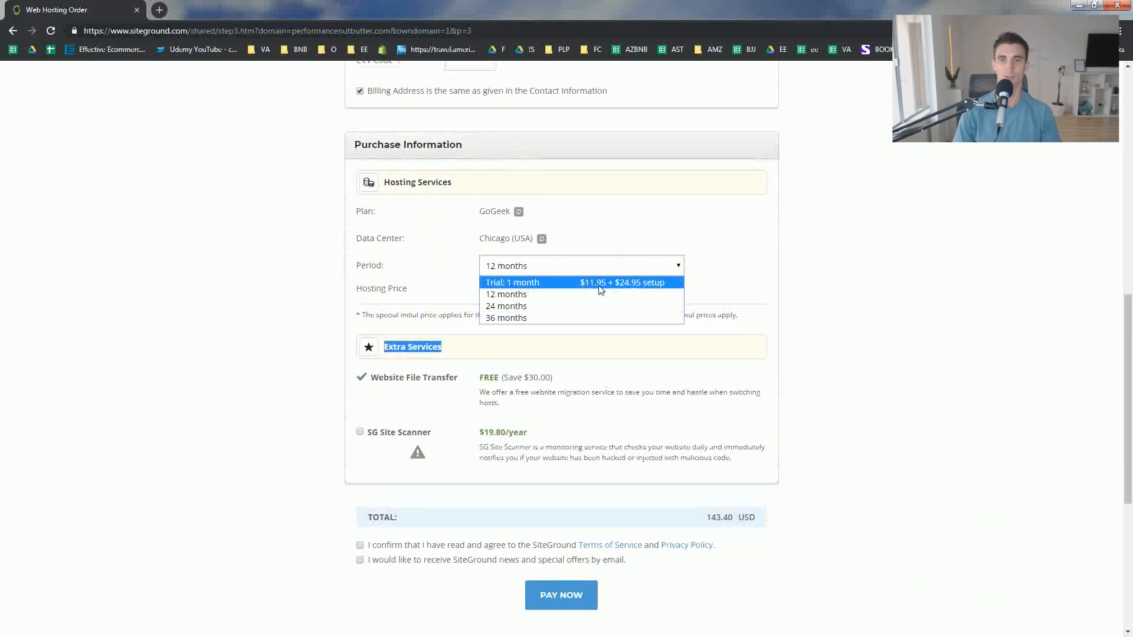
{"action": "left_click", "coordinate": [612, 319]}
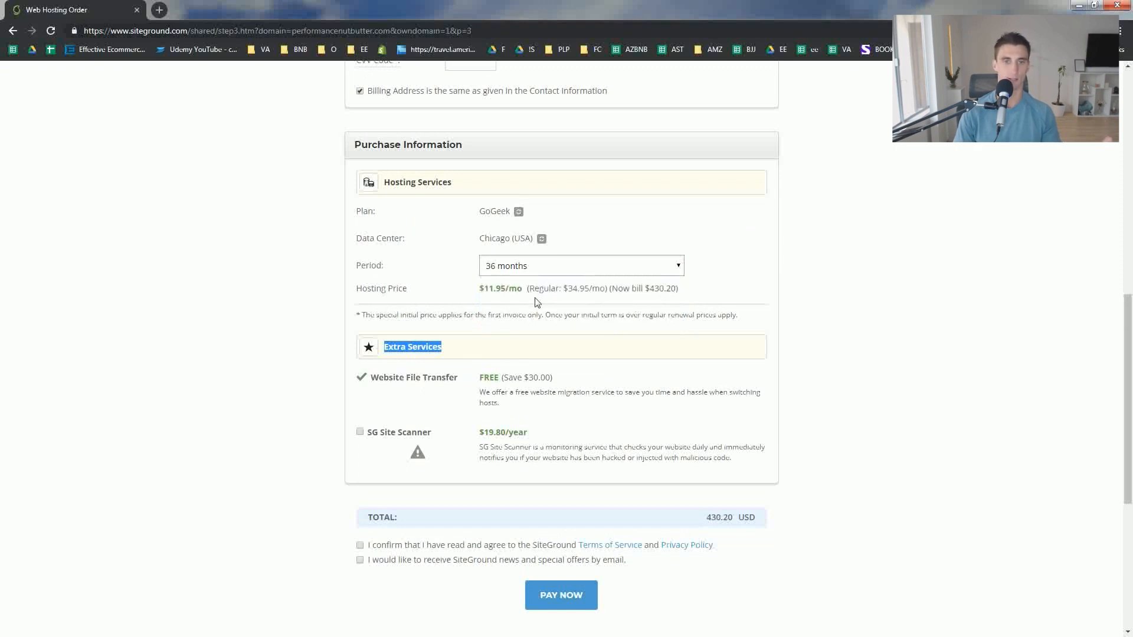
{"action": "left_click", "coordinate": [361, 381]}
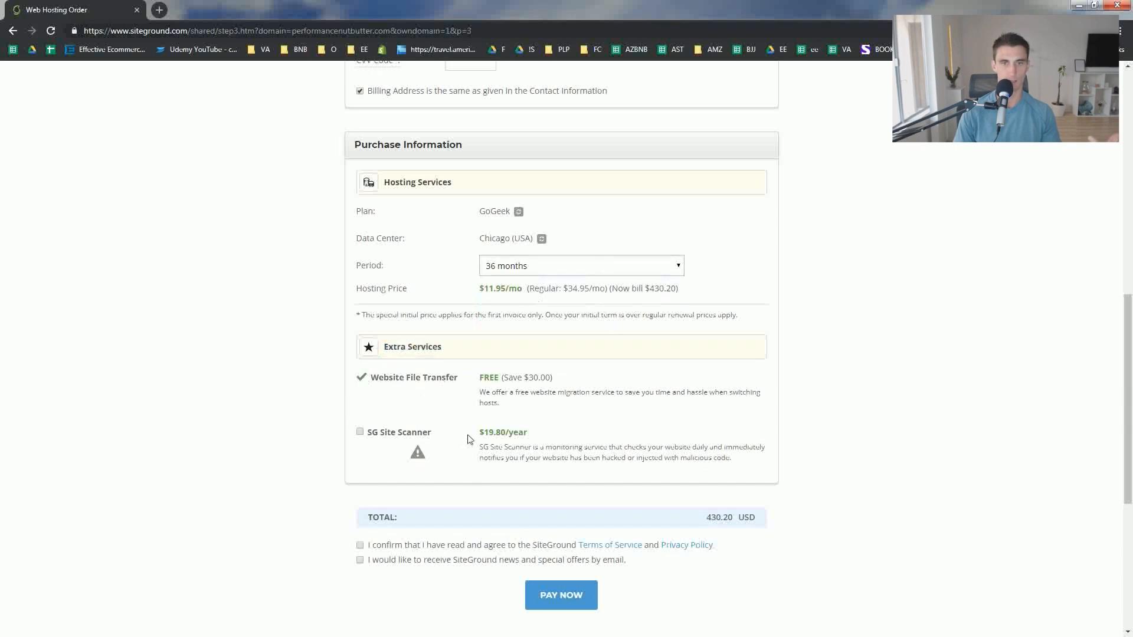
{"action": "scroll", "coordinate": [460, 437], "scroll_direction": "down", "scroll_amount": 3}
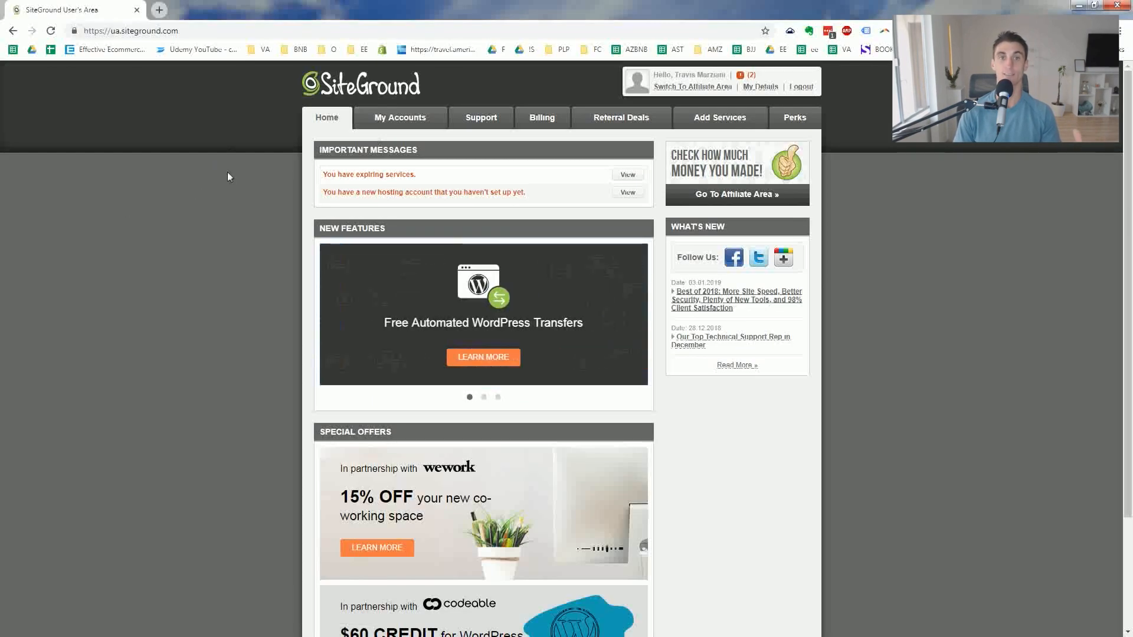
In the new hosting account's setup wizard, confirm the existing domain passionproductformula.com and select WordPress for the new website
{"action": "left_click", "coordinate": [396, 122]}
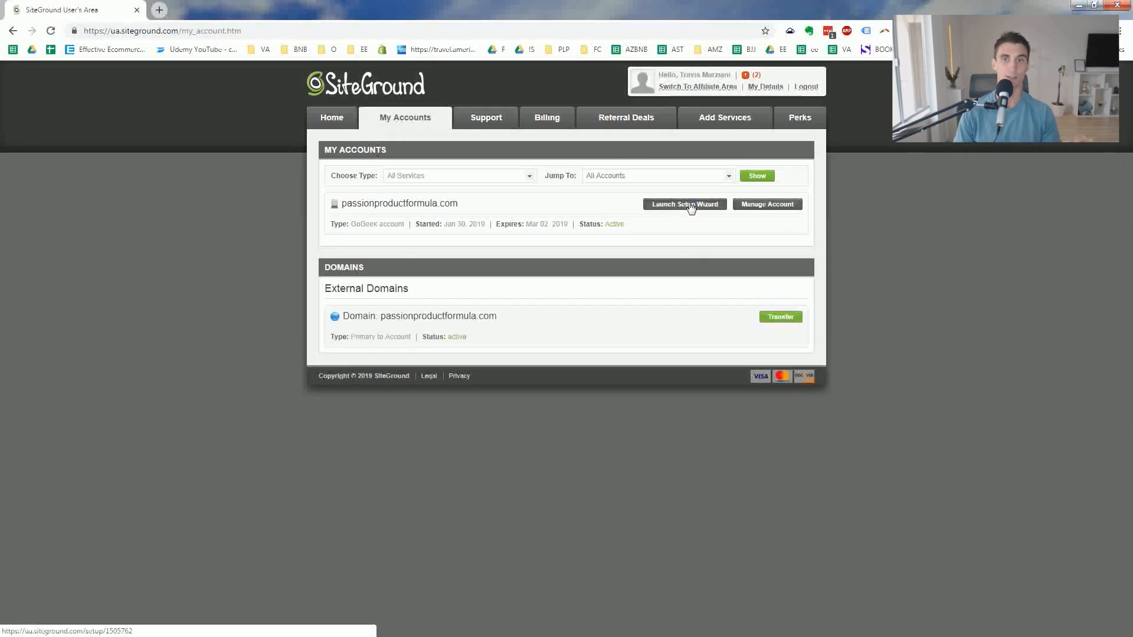
{"action": "left_click", "coordinate": [692, 204]}
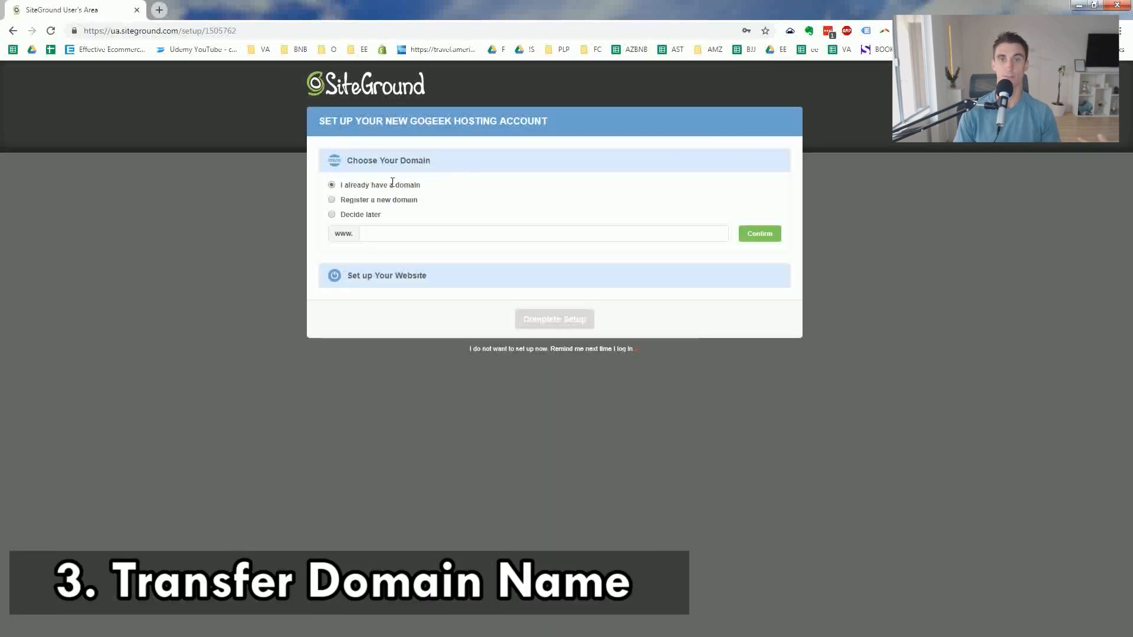
{"action": "left_click", "coordinate": [464, 242]}
{"action": "type", "text": "passionpro"}
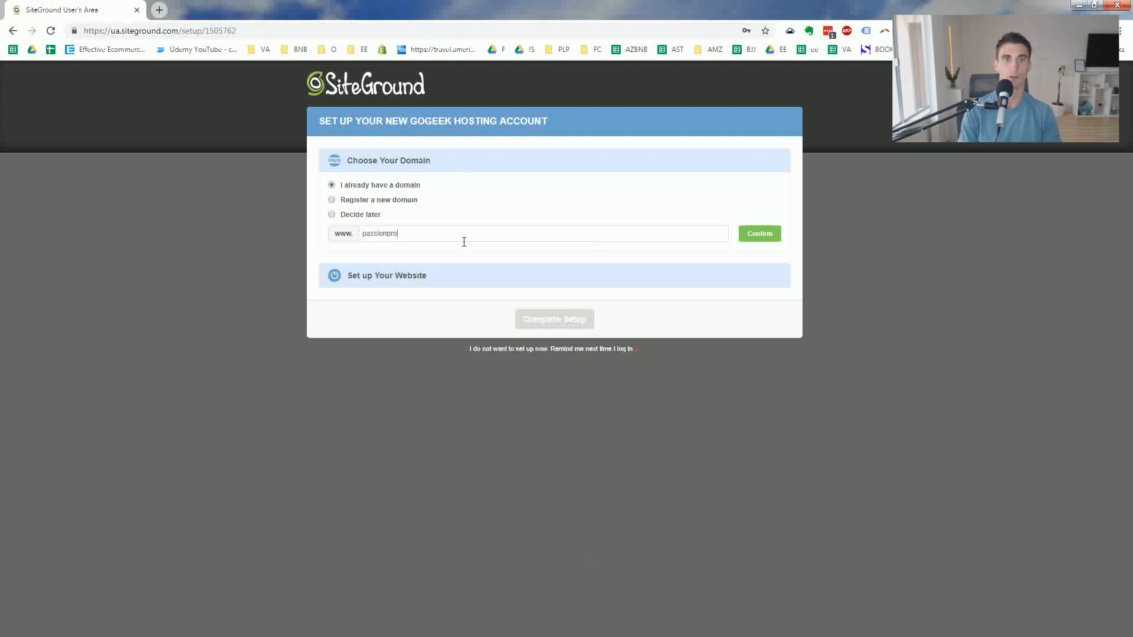
{"action": "type", "text": "ductformu"}
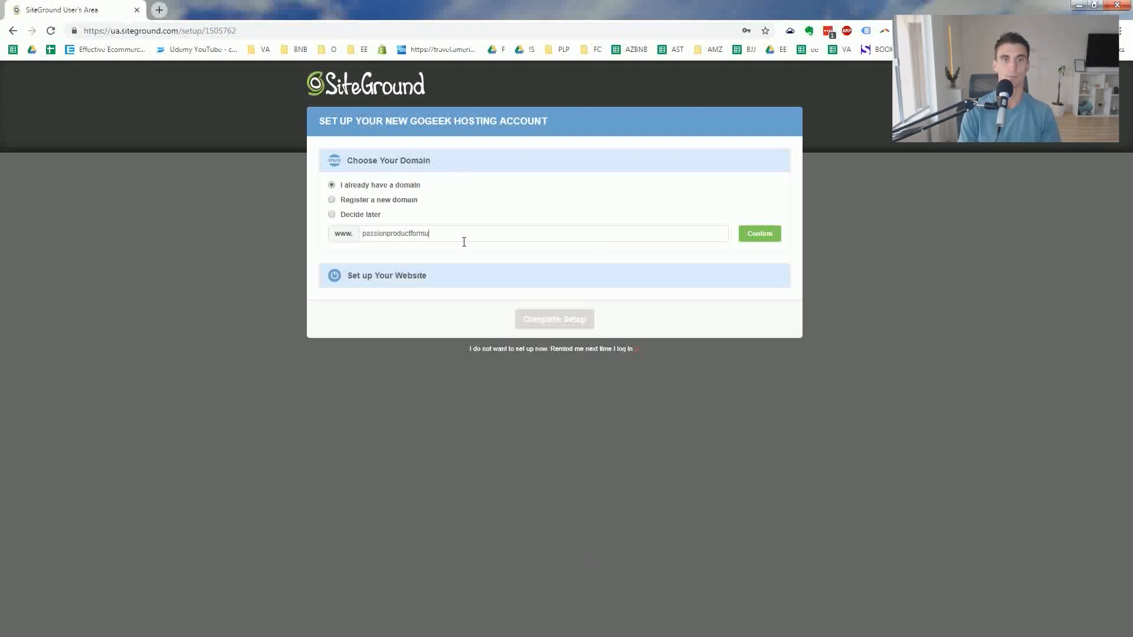
{"action": "type", "text": "la.com"}
{"action": "key", "text": "Return"}
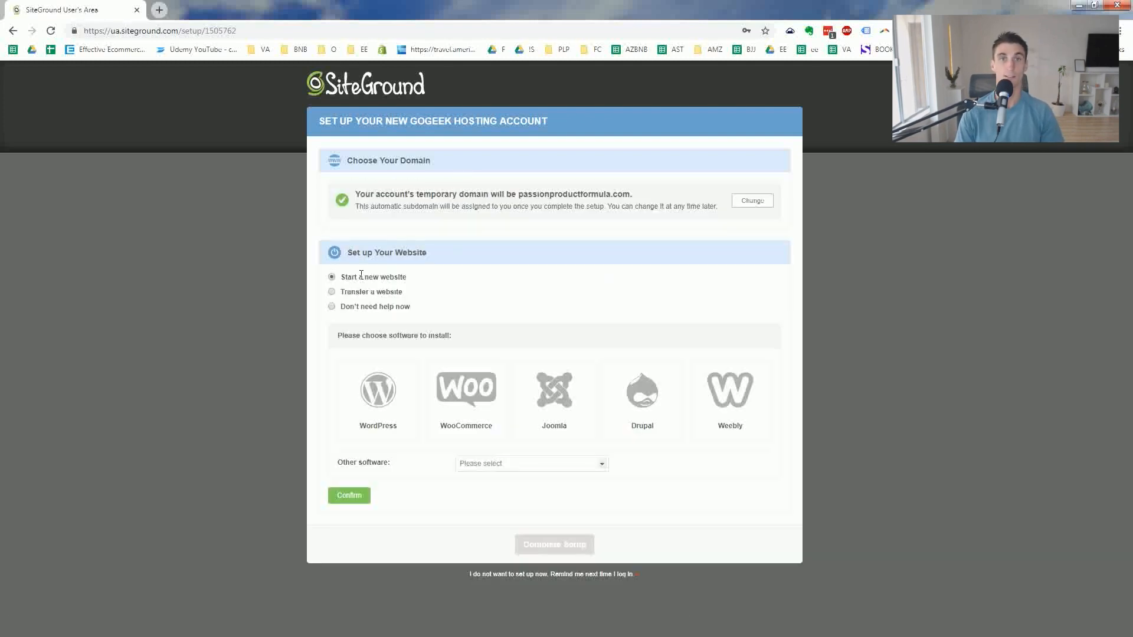
{"action": "left_click", "coordinate": [380, 384]}
{"action": "scroll", "coordinate": [472, 495], "scroll_direction": "down", "scroll_amount": 3}
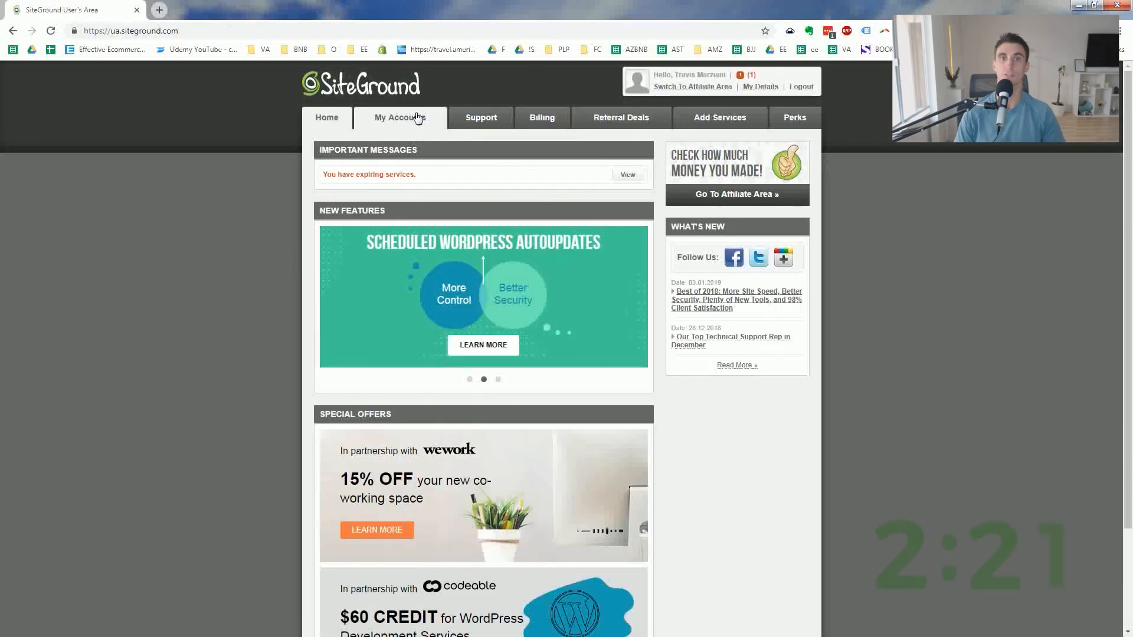
Open the management details of the passionproductformula.com hosting account and highlight its first account DNS nameserver
{"action": "left_click", "coordinate": [417, 118]}
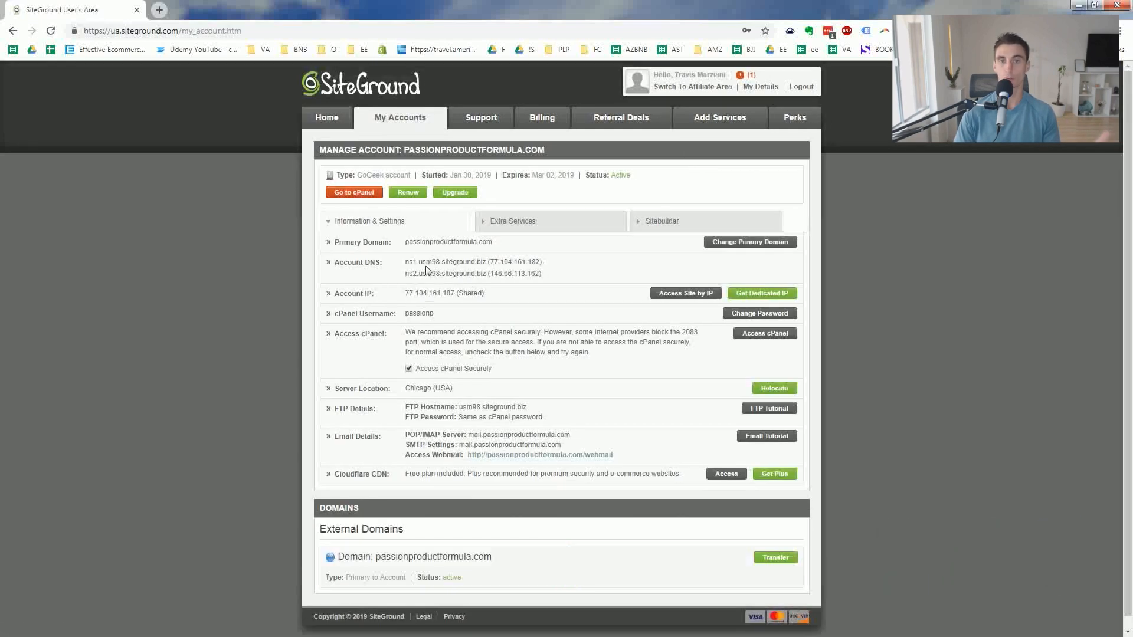
{"action": "left_click_drag", "start_coordinate": [406, 262], "coordinate": [487, 263]}
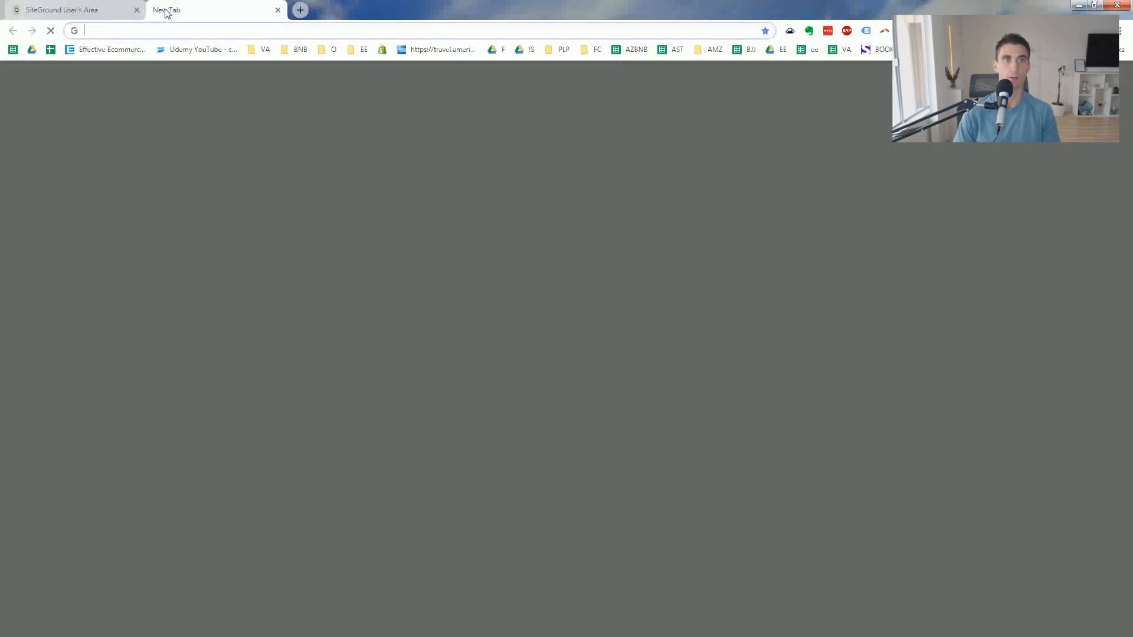
Open the Namecheap website in a new tab and sign in with the saved account credentials
{"action": "left_click", "coordinate": [164, 10]}
{"action": "type", "text": "nam"}
{"action": "key", "text": "Return"}
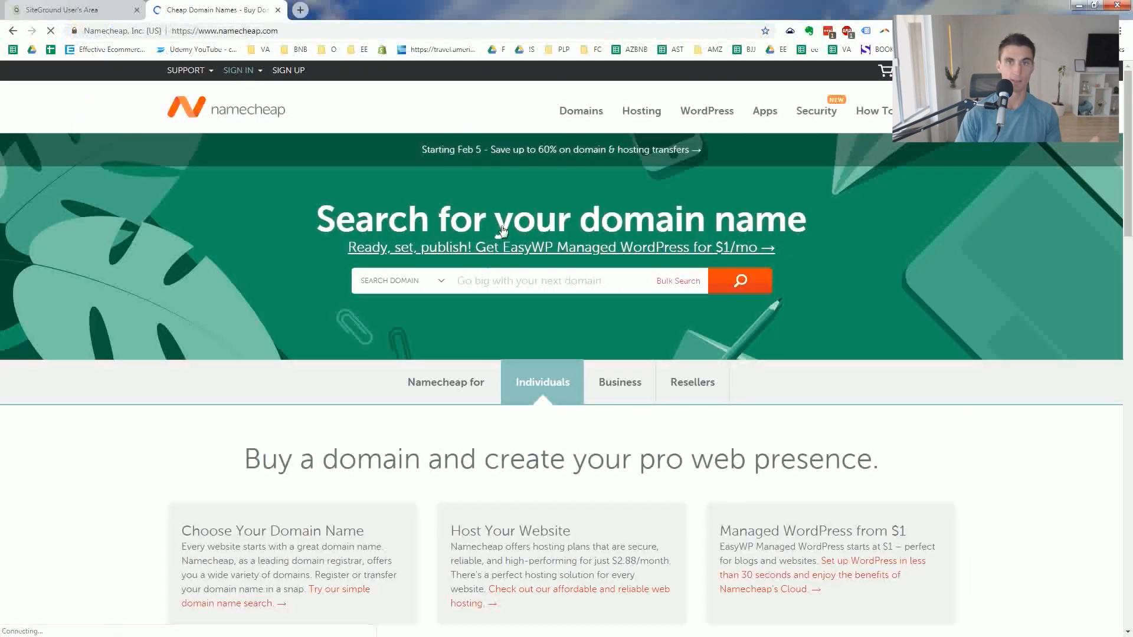
{"action": "left_click", "coordinate": [511, 281]}
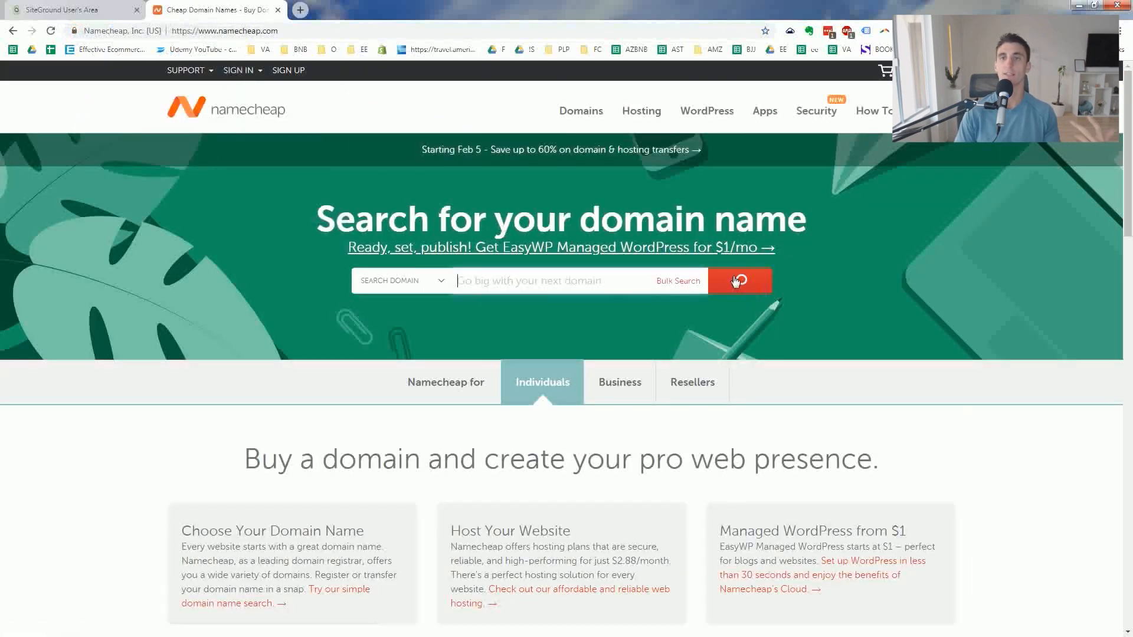
{"action": "left_click", "coordinate": [246, 71]}
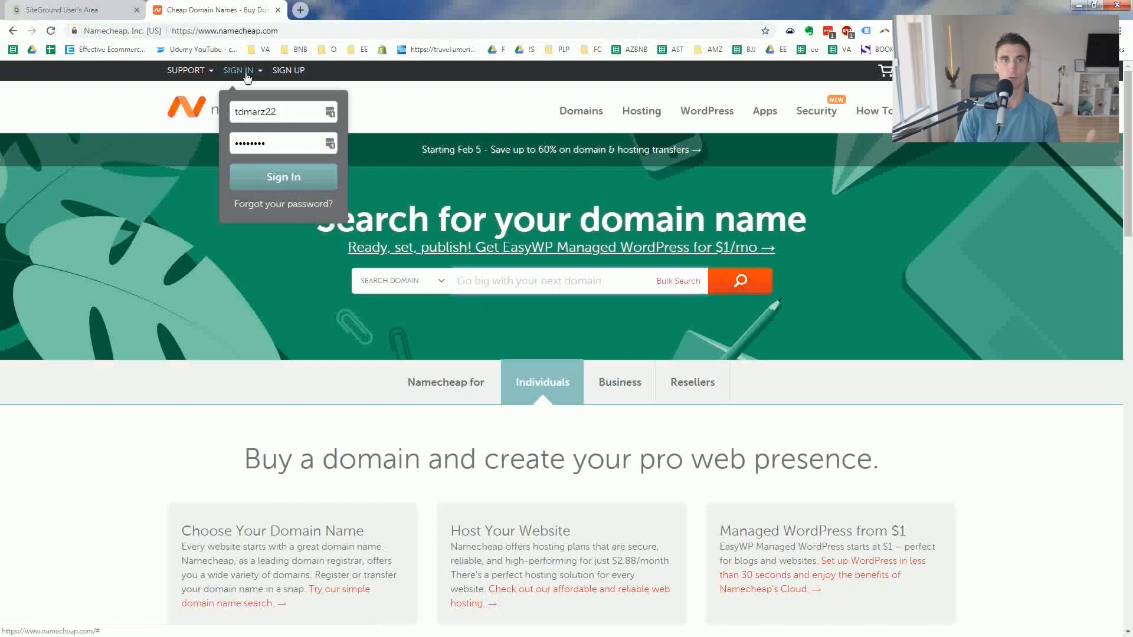
{"action": "left_click", "coordinate": [285, 188]}
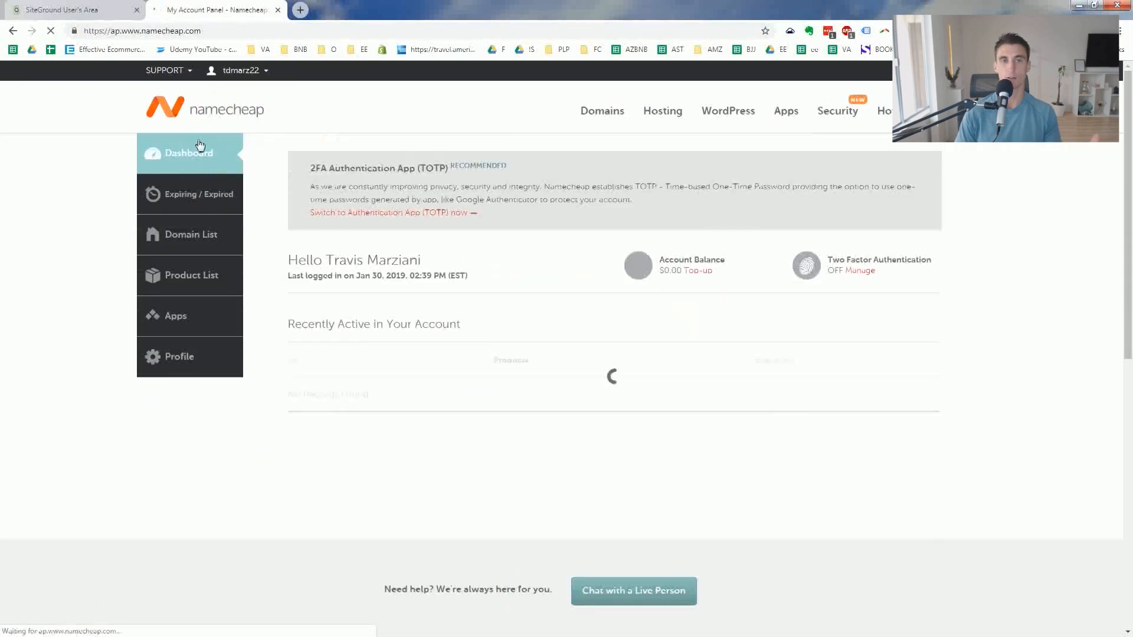
Open the management page of passionproductformula.com from the domain list and switch its nameservers to Custom DNS
{"action": "scroll", "coordinate": [446, 317], "scroll_direction": "down", "scroll_amount": 2}
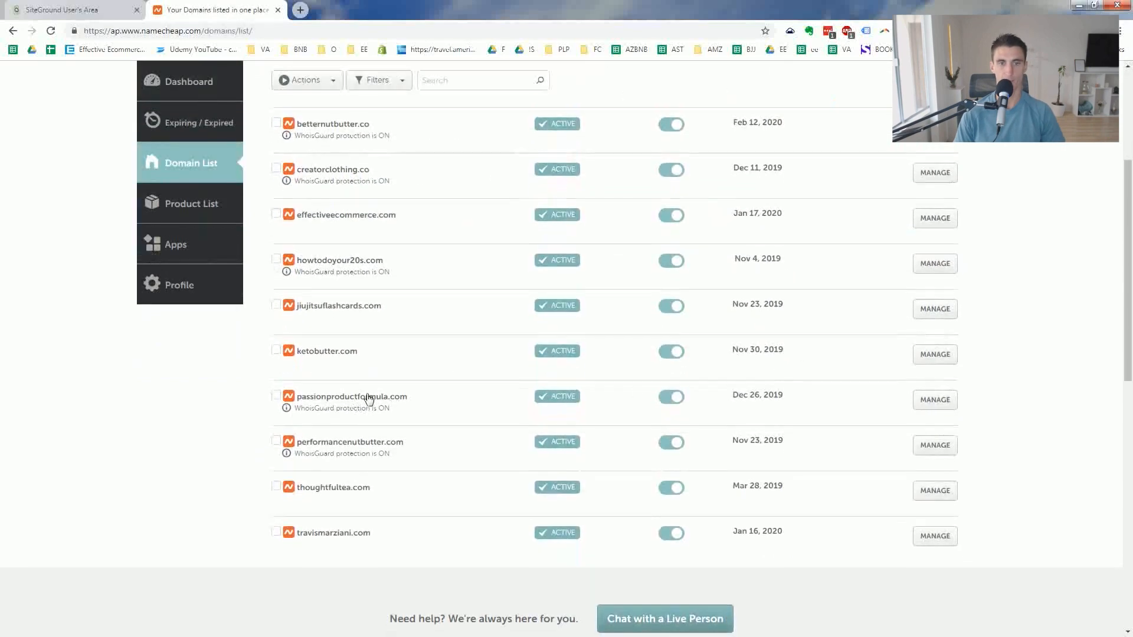
{"action": "left_click", "coordinate": [949, 402]}
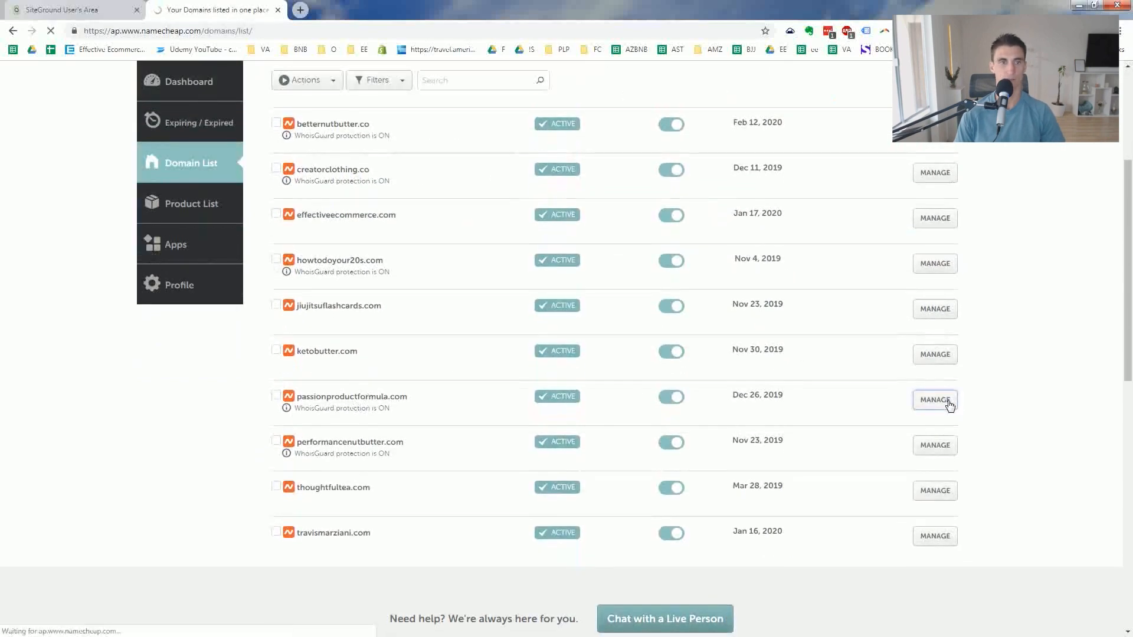
{"action": "scroll", "coordinate": [557, 432], "scroll_direction": "down", "scroll_amount": 2}
{"action": "double_click", "coordinate": [582, 343]}
{"action": "left_click", "coordinate": [585, 345]}
{"action": "left_click", "coordinate": [534, 401]}
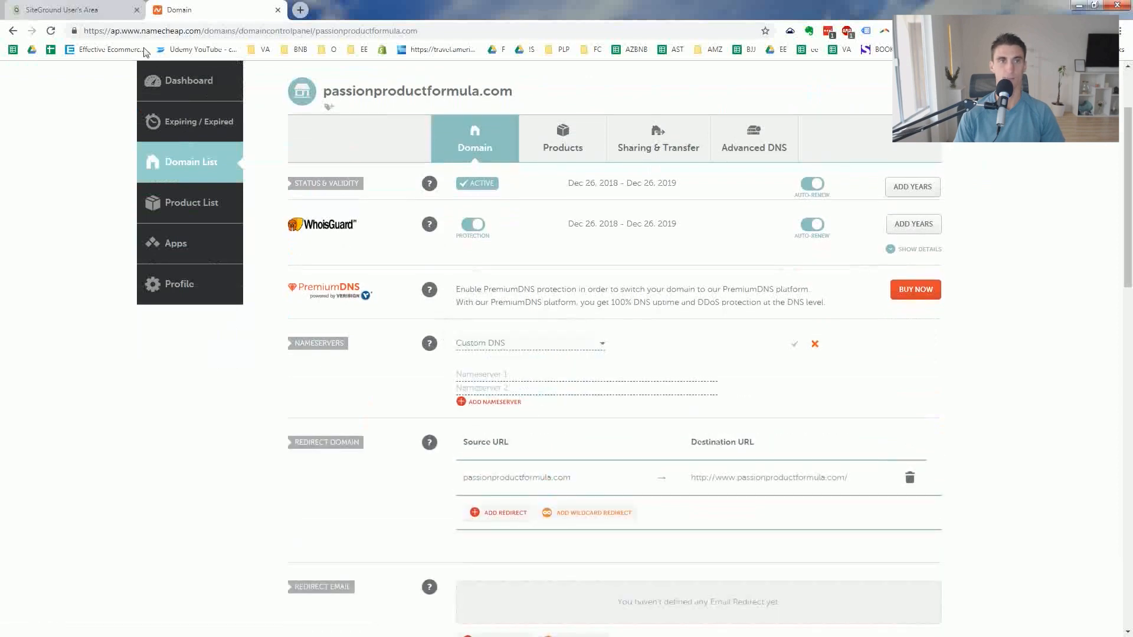
Copy the SiteGround nameservers ns1.usm98.siteground.biz and ns2.usm98.siteground.biz into the domain's custom DNS entries and save them
{"action": "left_click", "coordinate": [88, 10]}
{"action": "right_click", "coordinate": [468, 261]}
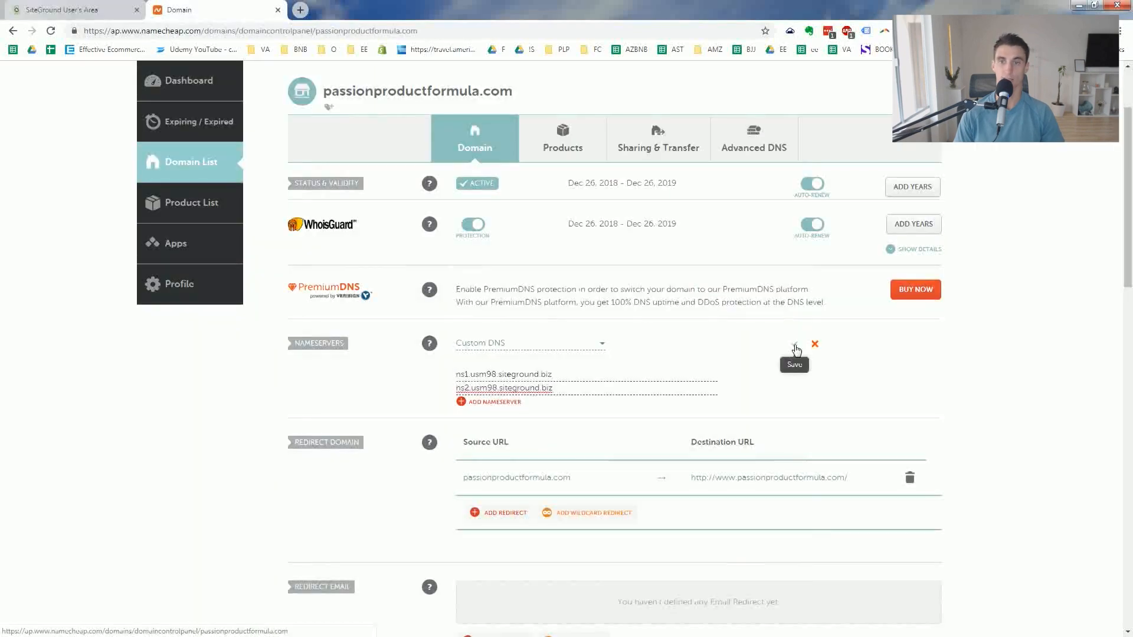
{"action": "left_click", "coordinate": [795, 346]}
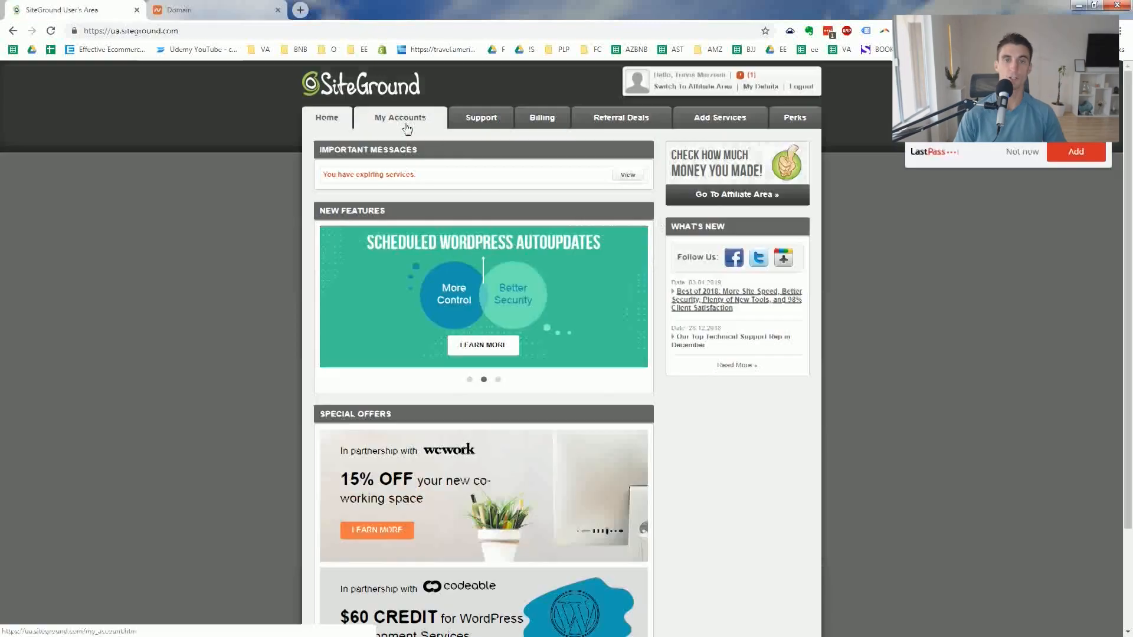
Open cPanel for the SiteGround hosting account and launch its WordPress Installer
{"action": "left_click", "coordinate": [407, 125]}
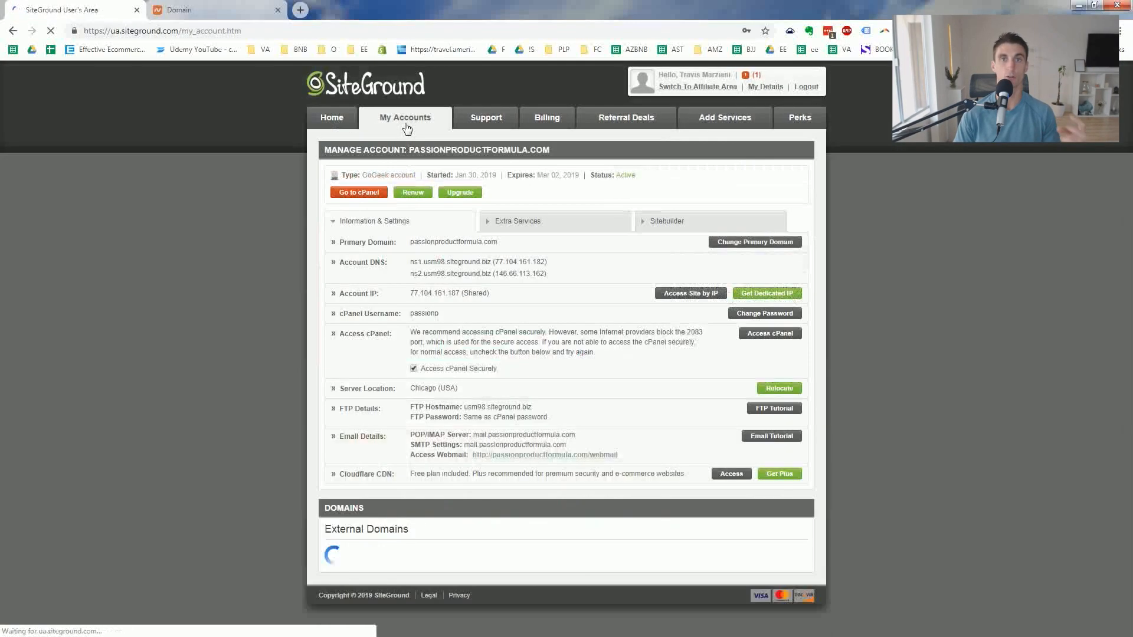
{"action": "left_click", "coordinate": [354, 193]}
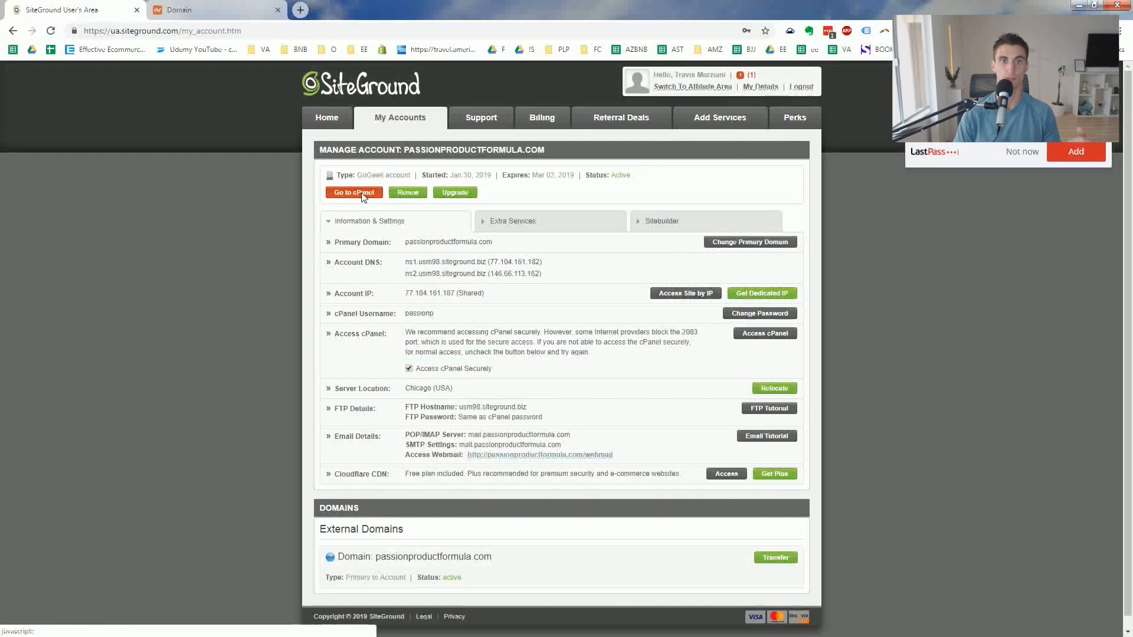
{"action": "scroll", "coordinate": [598, 204], "scroll_direction": "down", "scroll_amount": 2}
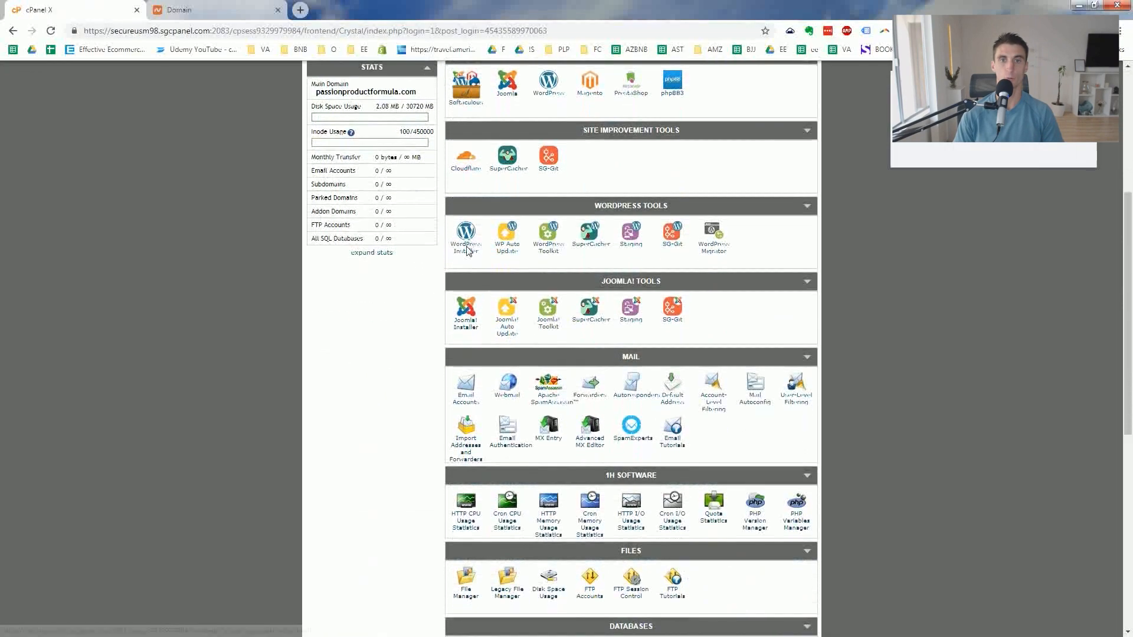
{"action": "left_click", "coordinate": [473, 241]}
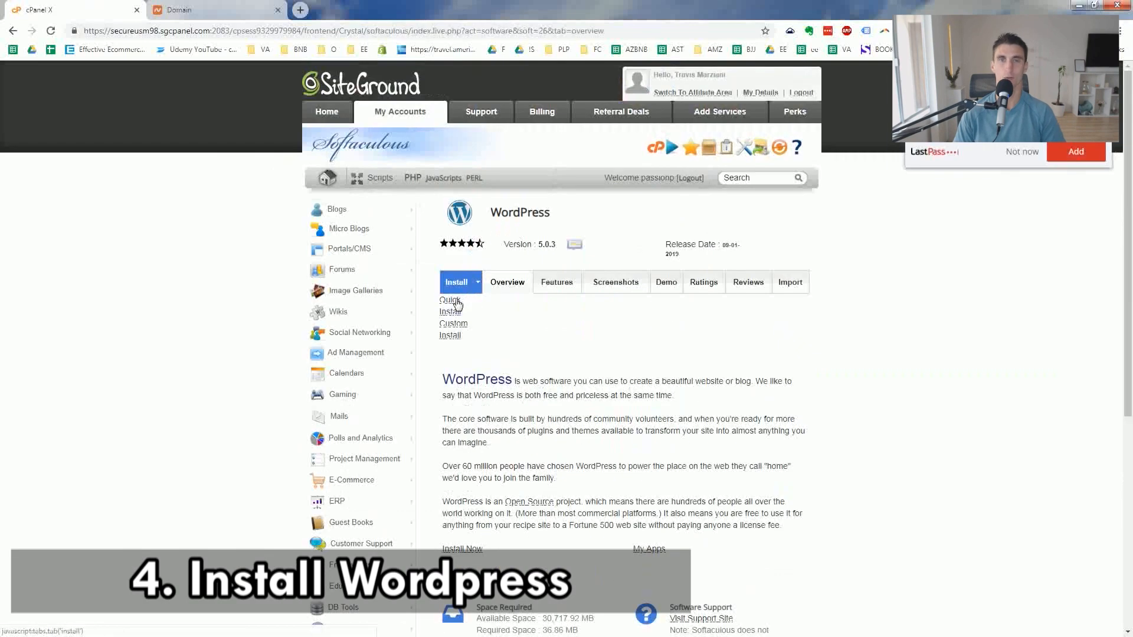
Run a quick install of WordPress on passionproductformula.com with the directory left empty and no extra plugins selected
{"action": "left_click", "coordinate": [455, 303]}
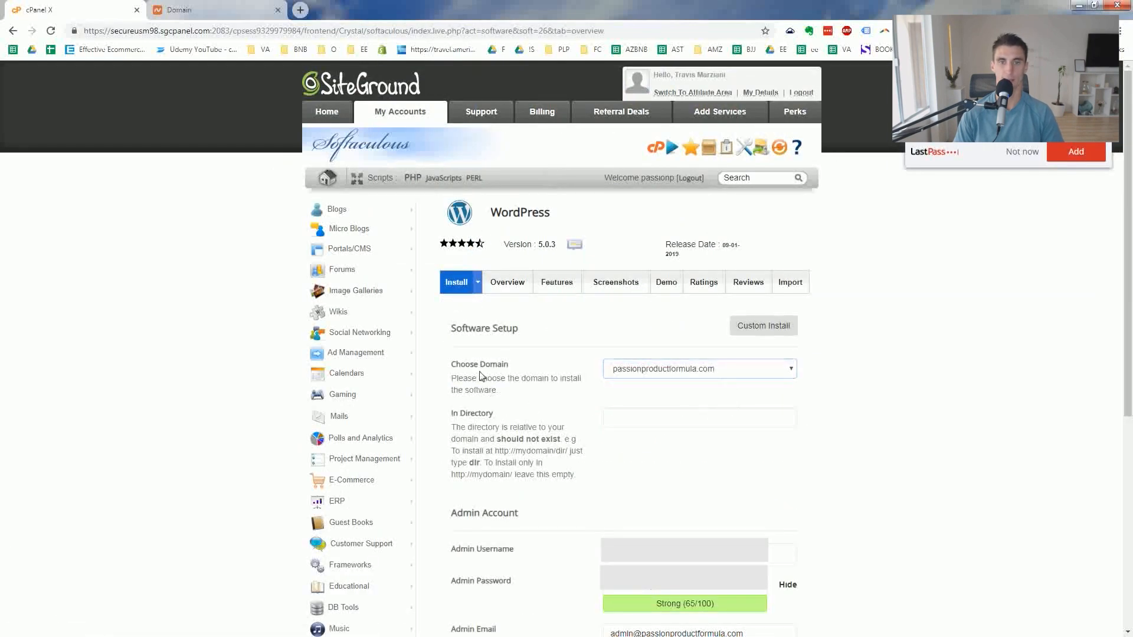
{"action": "scroll", "coordinate": [951, 369], "scroll_direction": "down", "scroll_amount": 2}
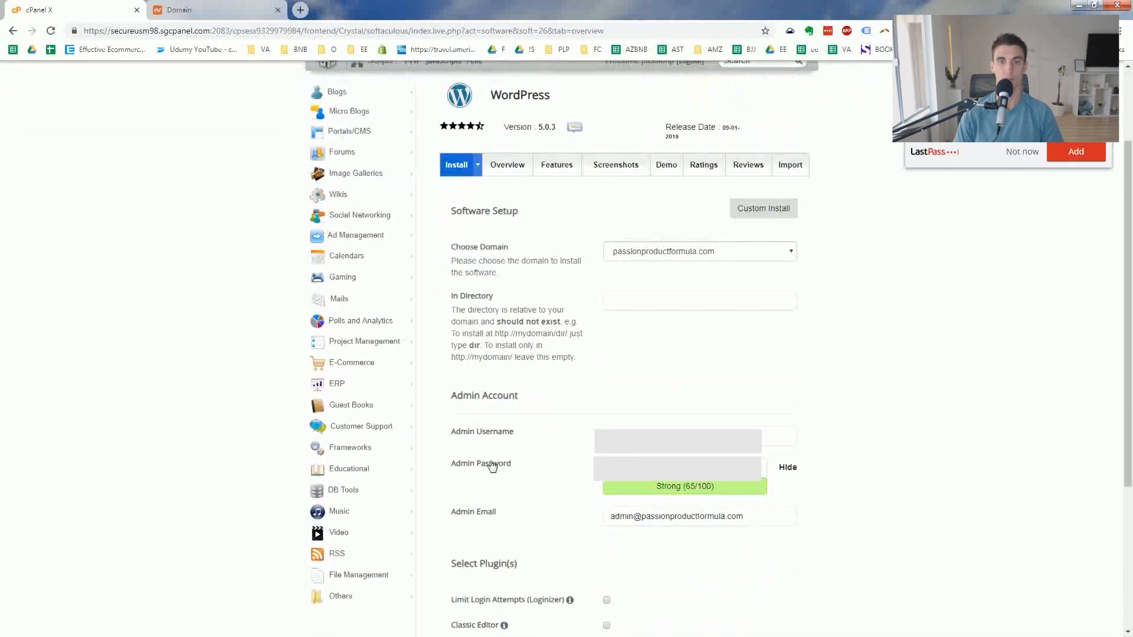
{"action": "scroll", "coordinate": [564, 451], "scroll_direction": "down", "scroll_amount": 4}
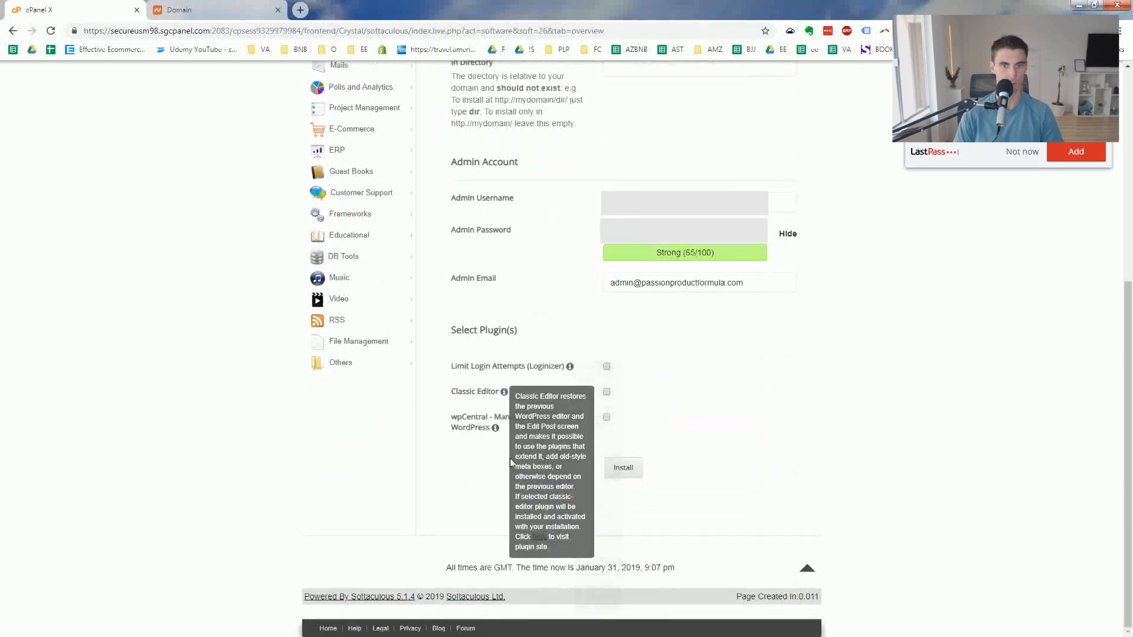
{"action": "left_click", "coordinate": [630, 469]}
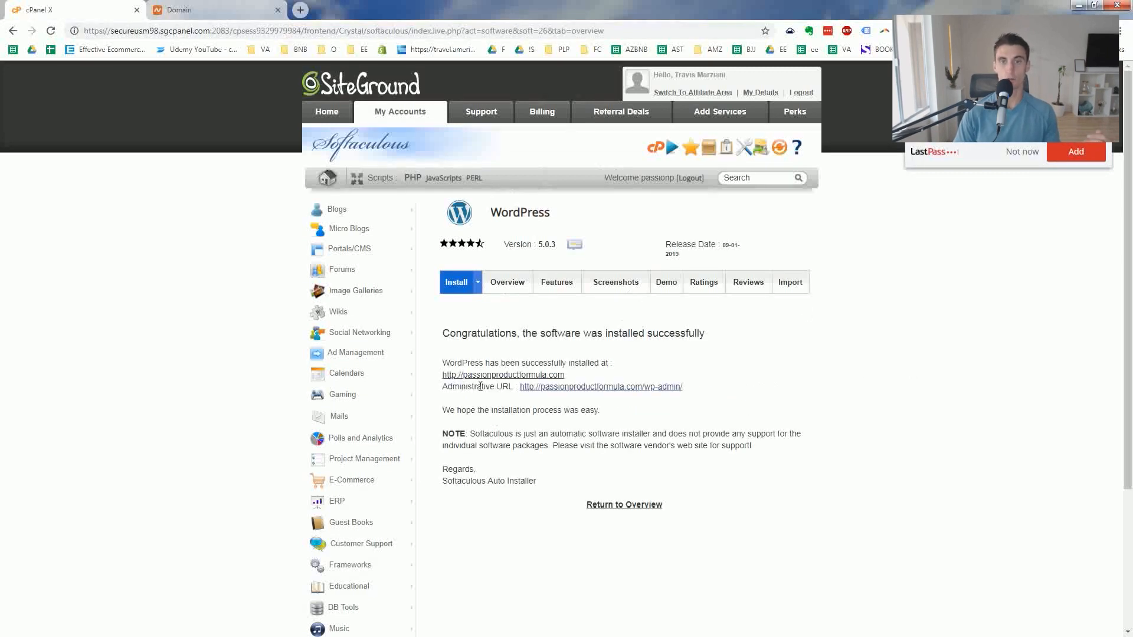
Open the new site's WordPress admin dashboard and view the live site in a separate browser tab
{"action": "left_click", "coordinate": [624, 390]}
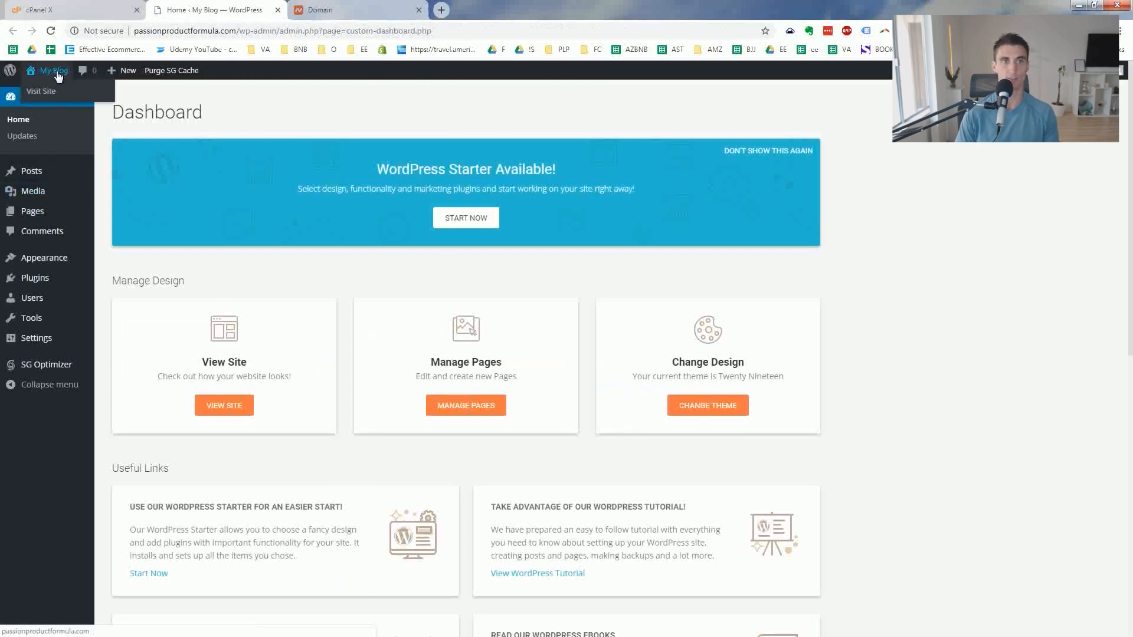
{"action": "middle_click", "coordinate": [58, 91]}
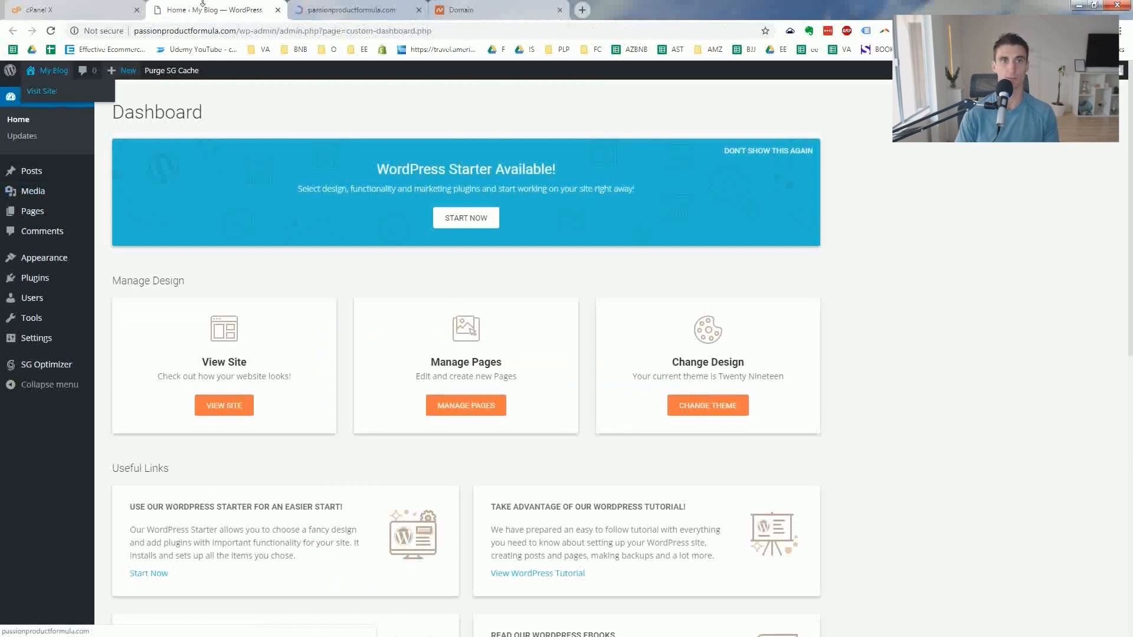
{"action": "left_click", "coordinate": [324, 10]}
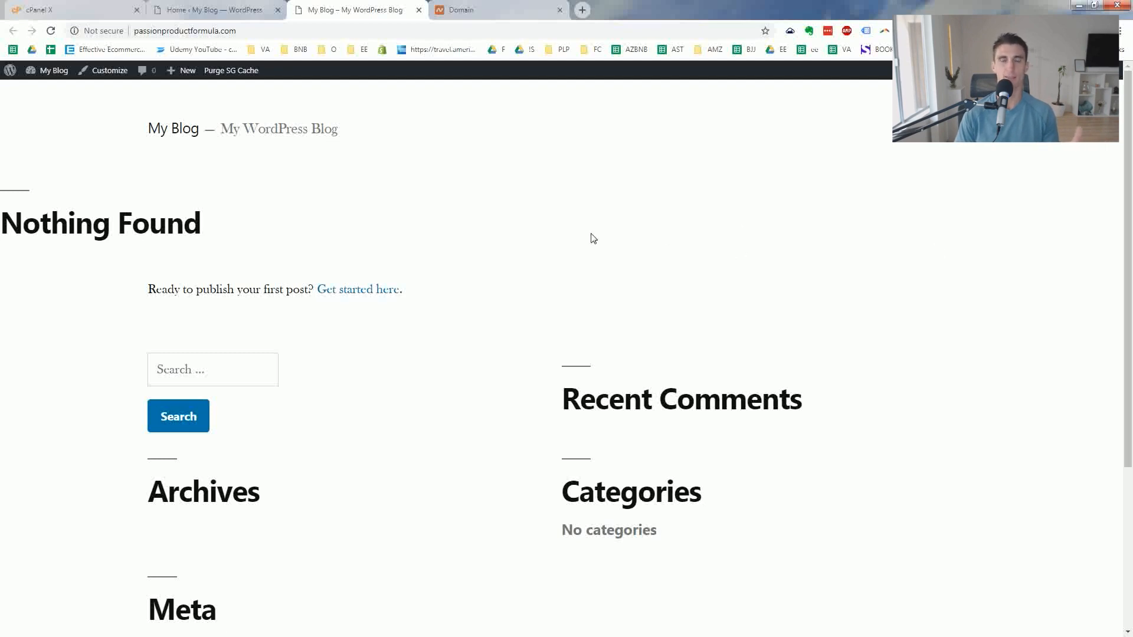
Open the installed themes in the WordPress admin and view a live preview of Twenty Seventeen without activating it
{"action": "left_click", "coordinate": [223, 11]}
{"action": "mouse_move", "coordinate": [28, 260]}
{"action": "left_click", "coordinate": [118, 260]}
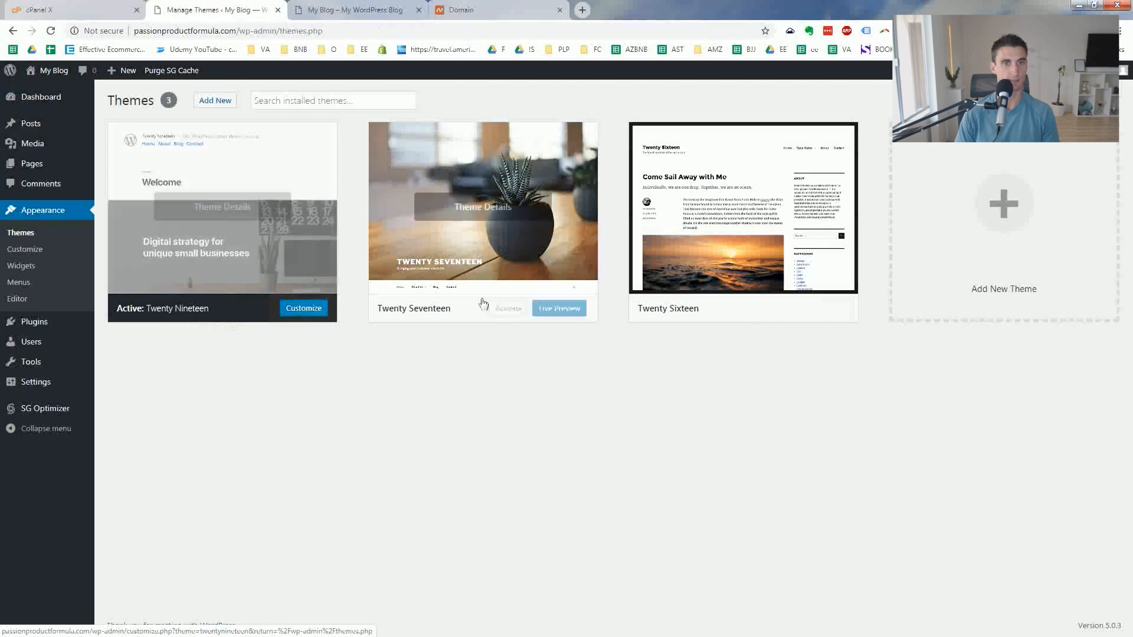
{"action": "left_click", "coordinate": [563, 315]}
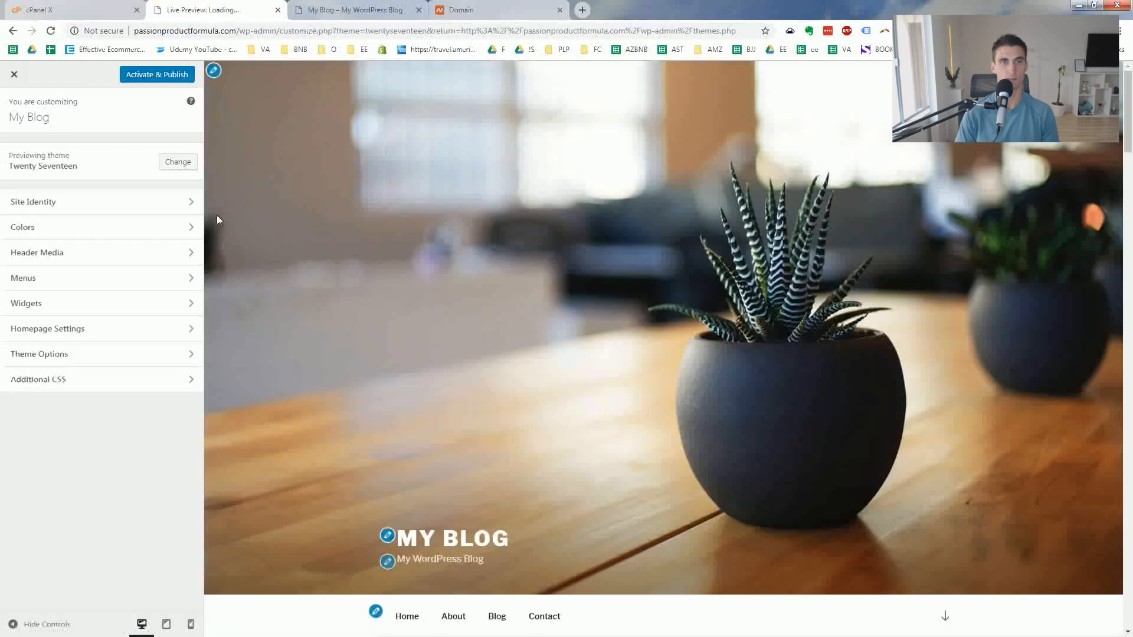
{"action": "left_click", "coordinate": [7, 77]}
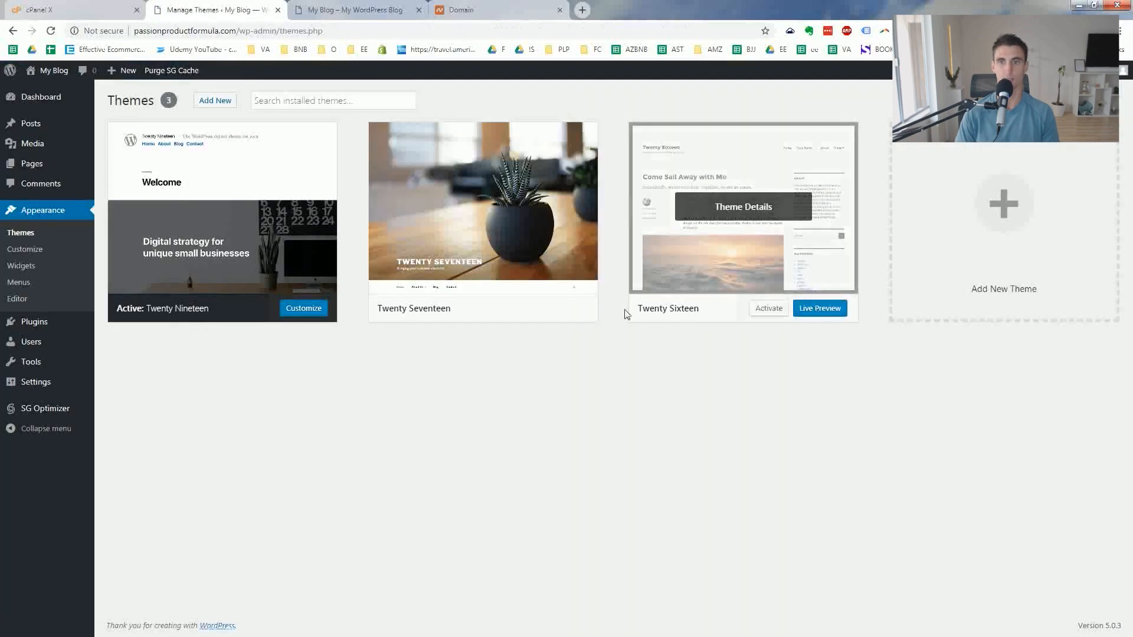
Activate the Twenty Sixteen theme and reload the live site to check the new design
{"action": "left_click", "coordinate": [767, 311]}
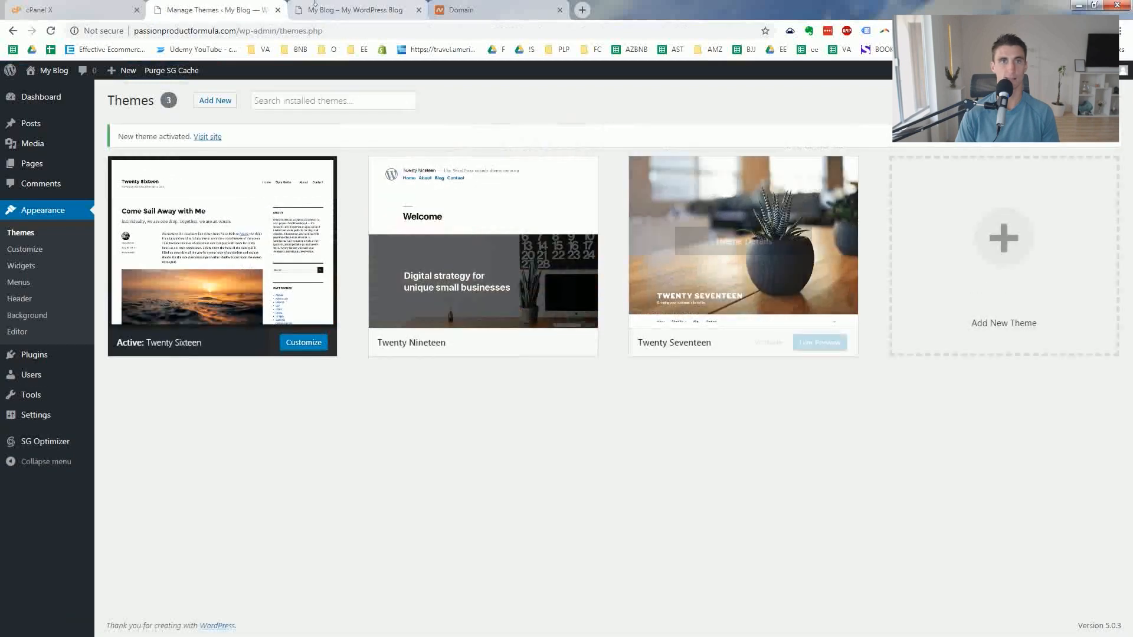
{"action": "left_click", "coordinate": [349, 10]}
{"action": "key", "text": "F5"}
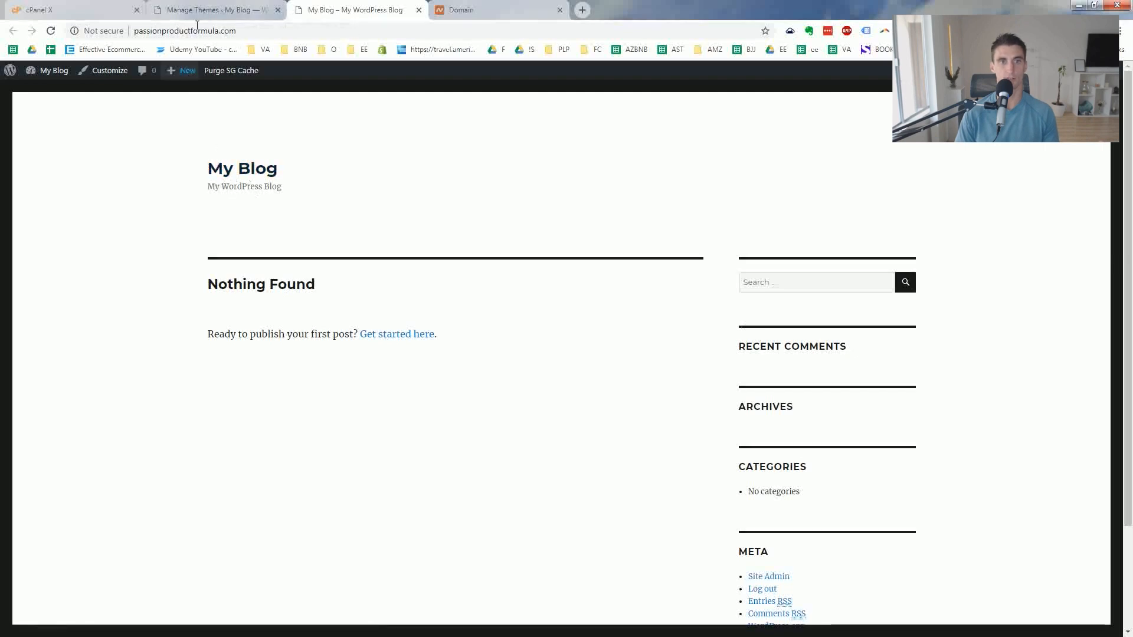
In the general settings, set the site title to "Passion Product Formula" and the tagline to "The best ecommerce course", and save the changes
{"action": "left_click", "coordinate": [217, 10]}
{"action": "mouse_move", "coordinate": [57, 419]}
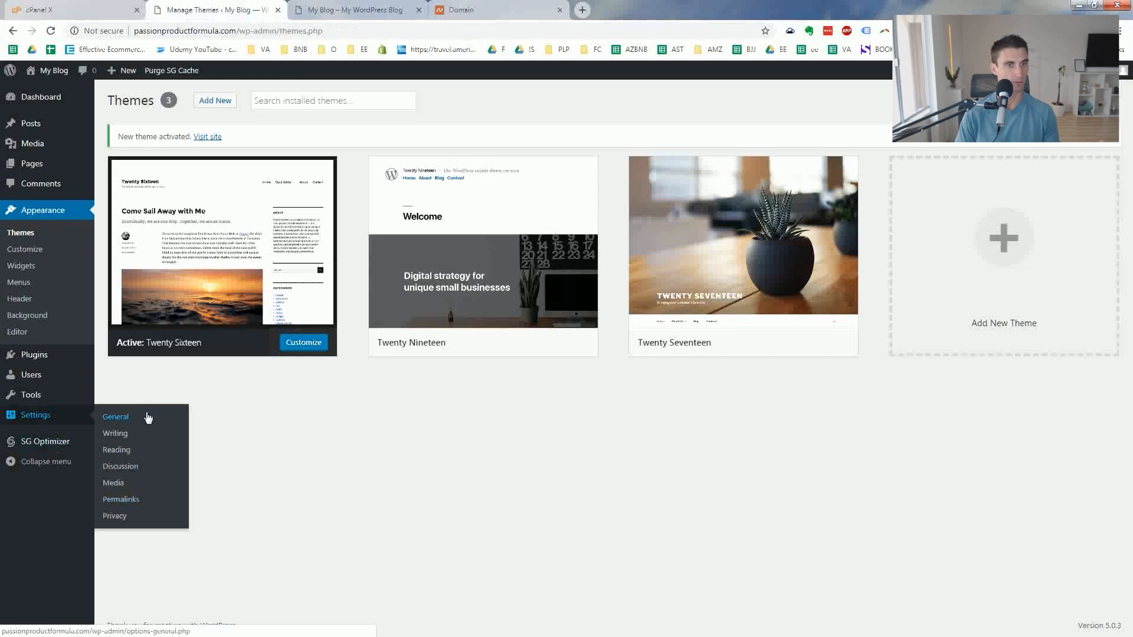
{"action": "triple_click", "coordinate": [285, 132]}
{"action": "type", "text": "Pas"}
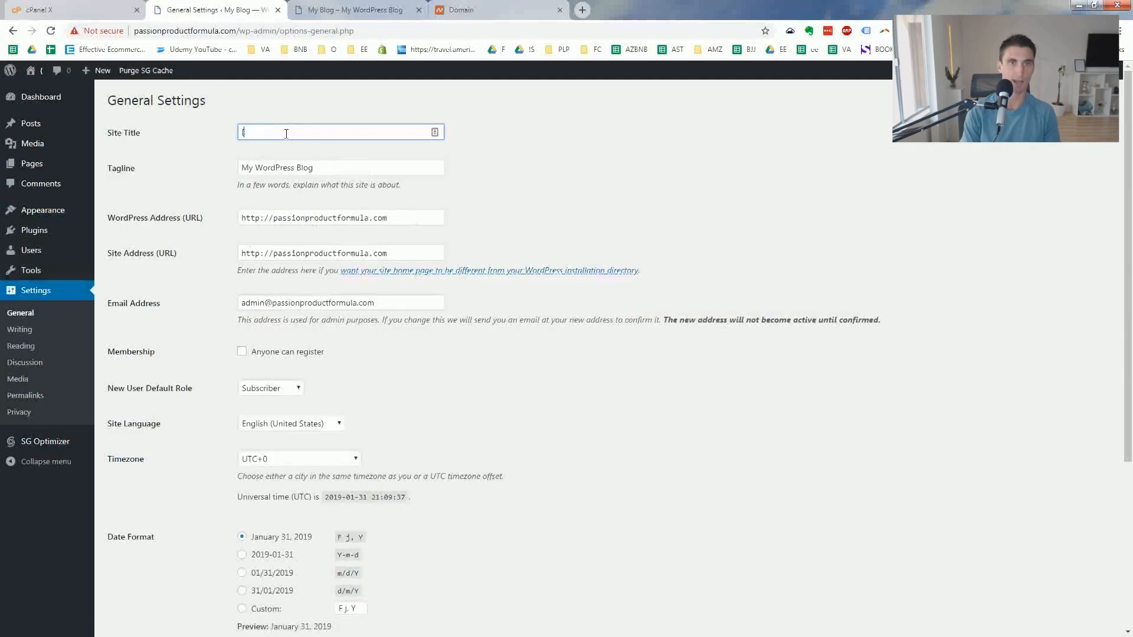
{"action": "type", "text": "sion Product Formula"}
{"action": "scroll", "coordinate": [181, 598], "scroll_direction": "down", "scroll_amount": 4}
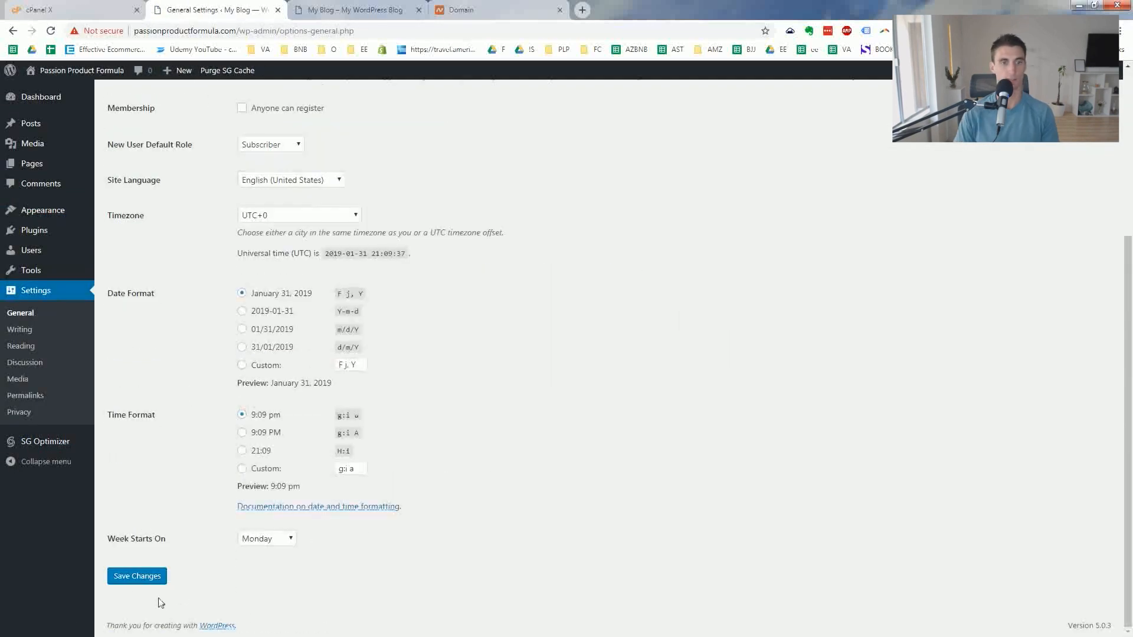
{"action": "left_click", "coordinate": [135, 583]}
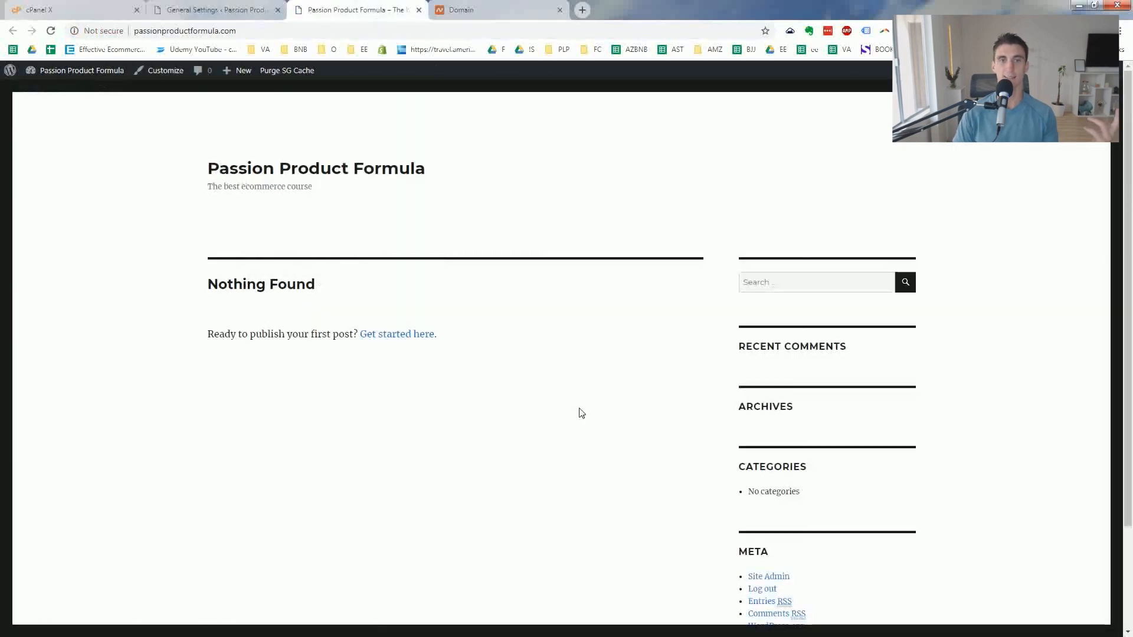